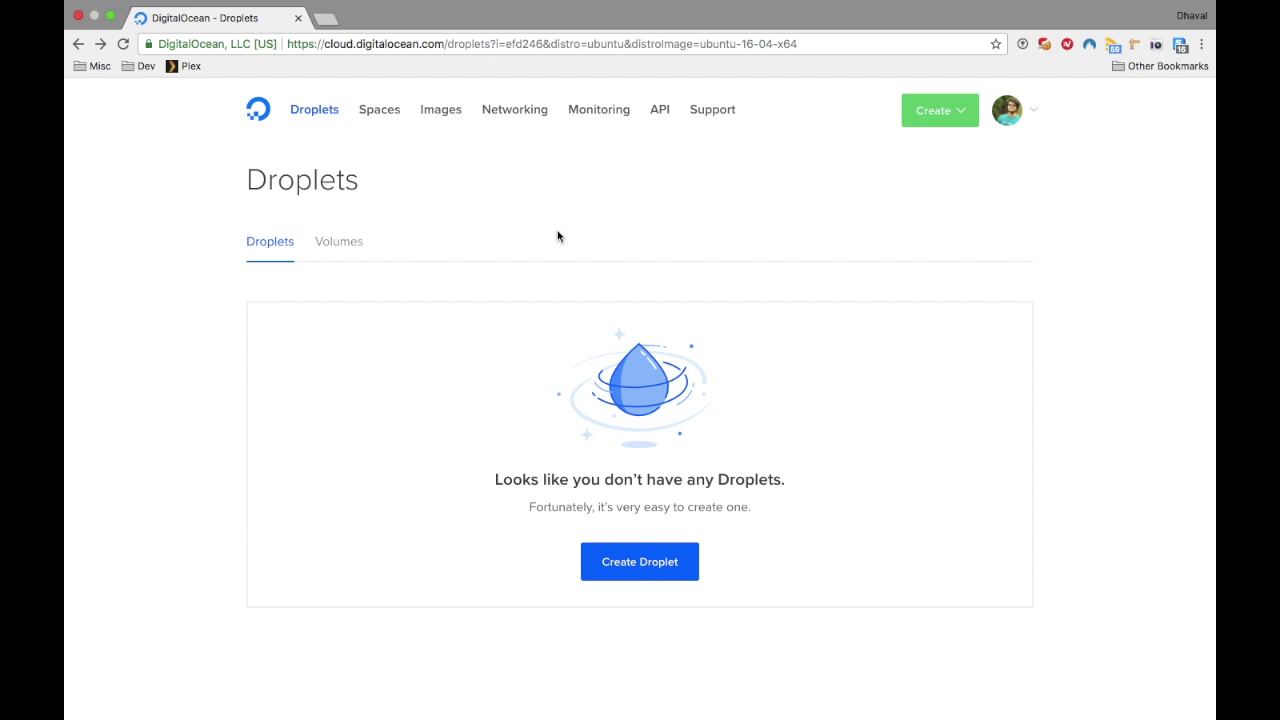
Step: Begin a new droplet with the Ubuntu 16.04.3 x64 image and the $5/mo 512 MB size
click(642, 576)
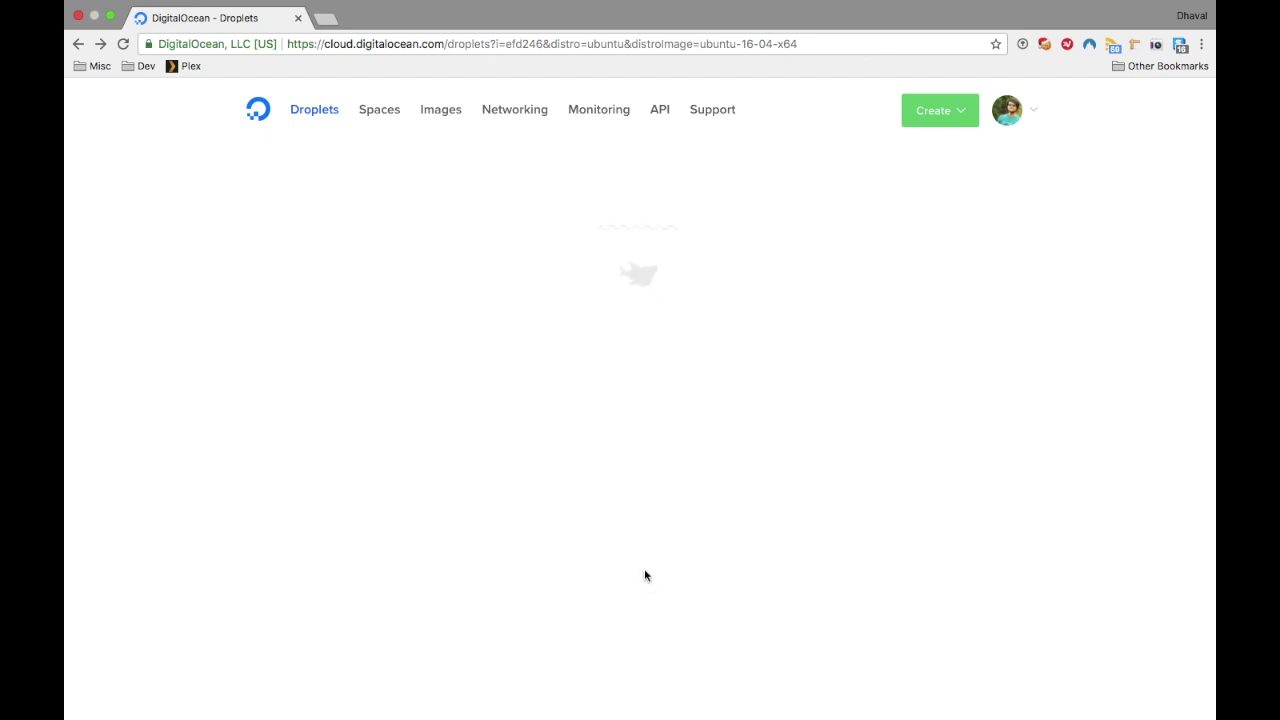
click(295, 356)
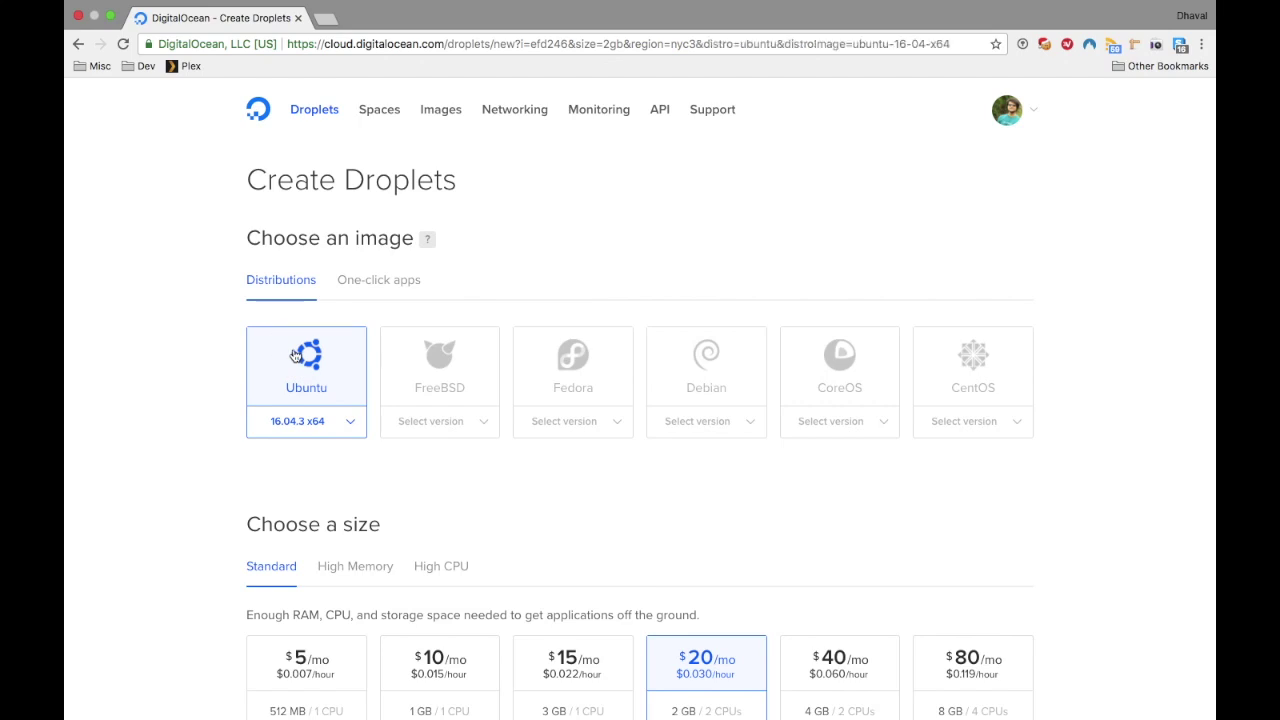
scroll(295, 356, down, 5)
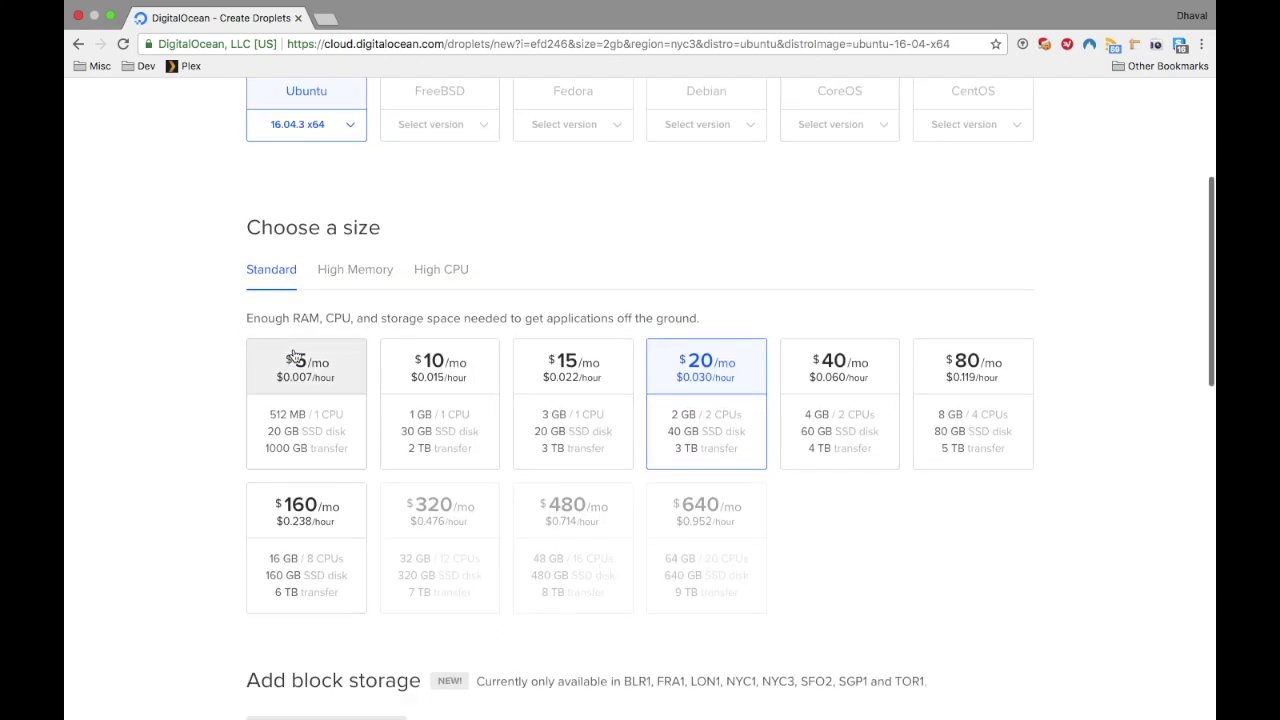
click(295, 356)
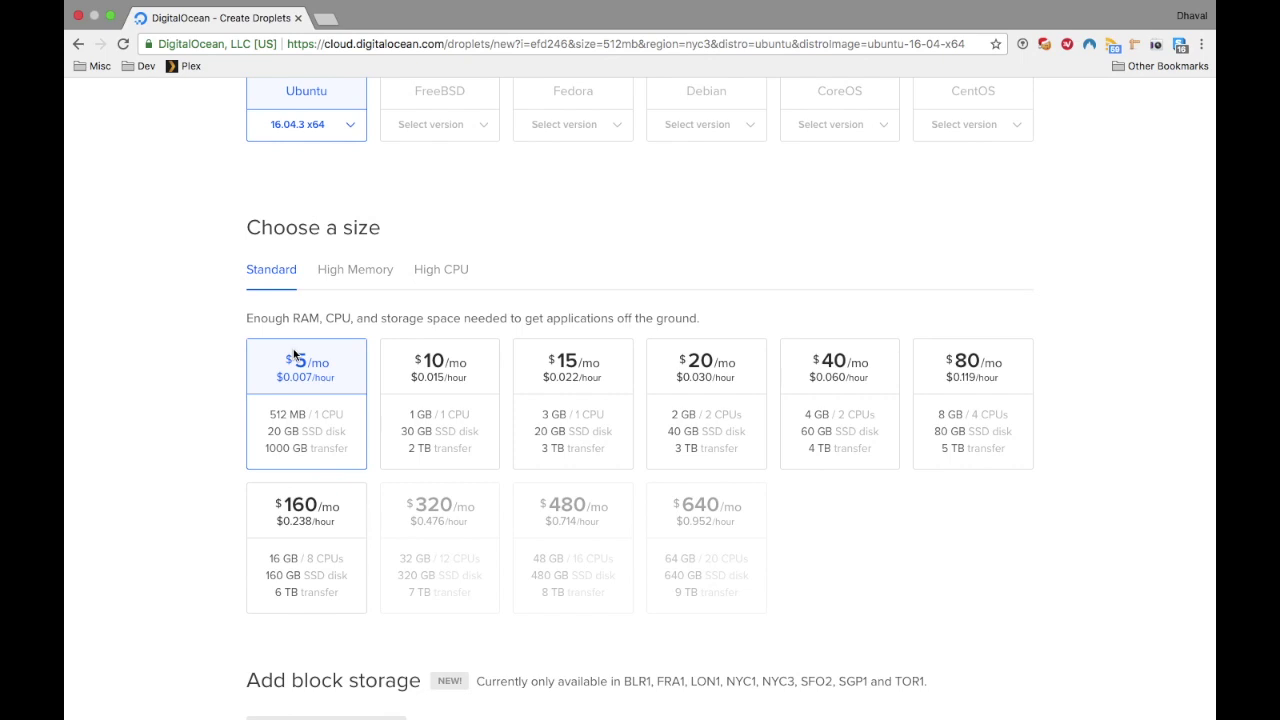
Step: Choose the Bangalore datacenter and scroll down to the Finalize section
scroll(295, 356, down, 10)
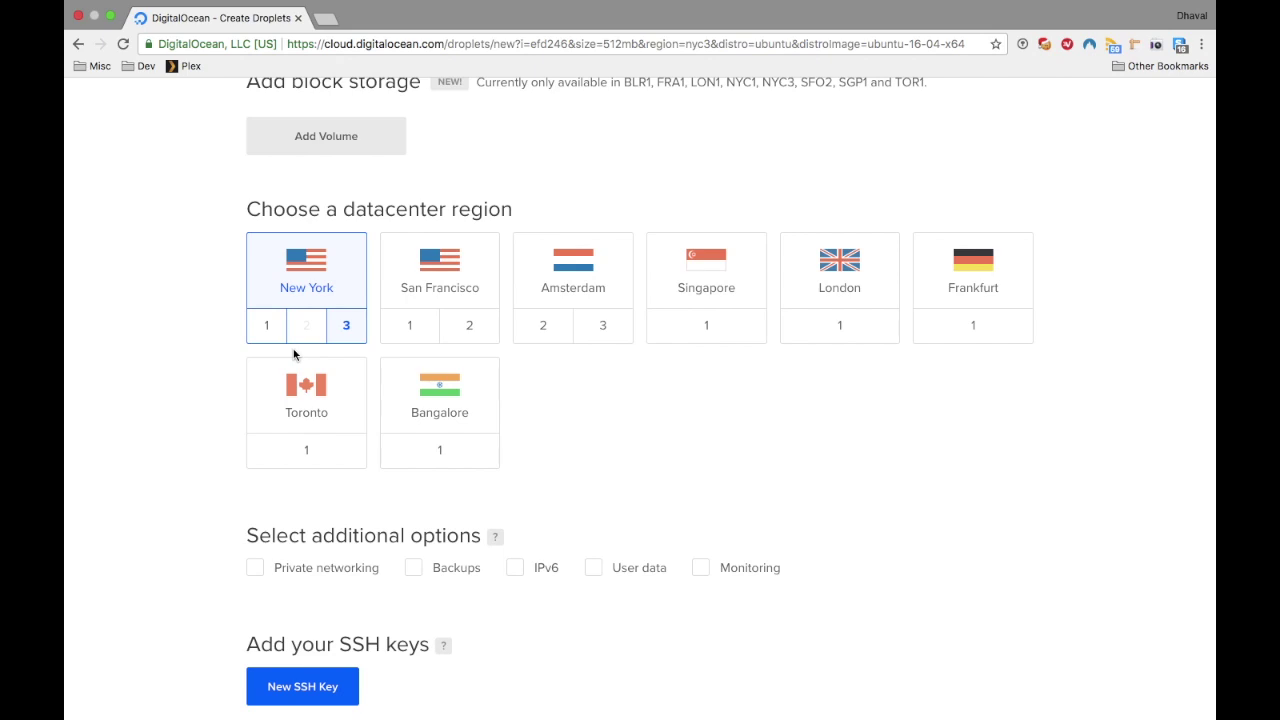
click(423, 380)
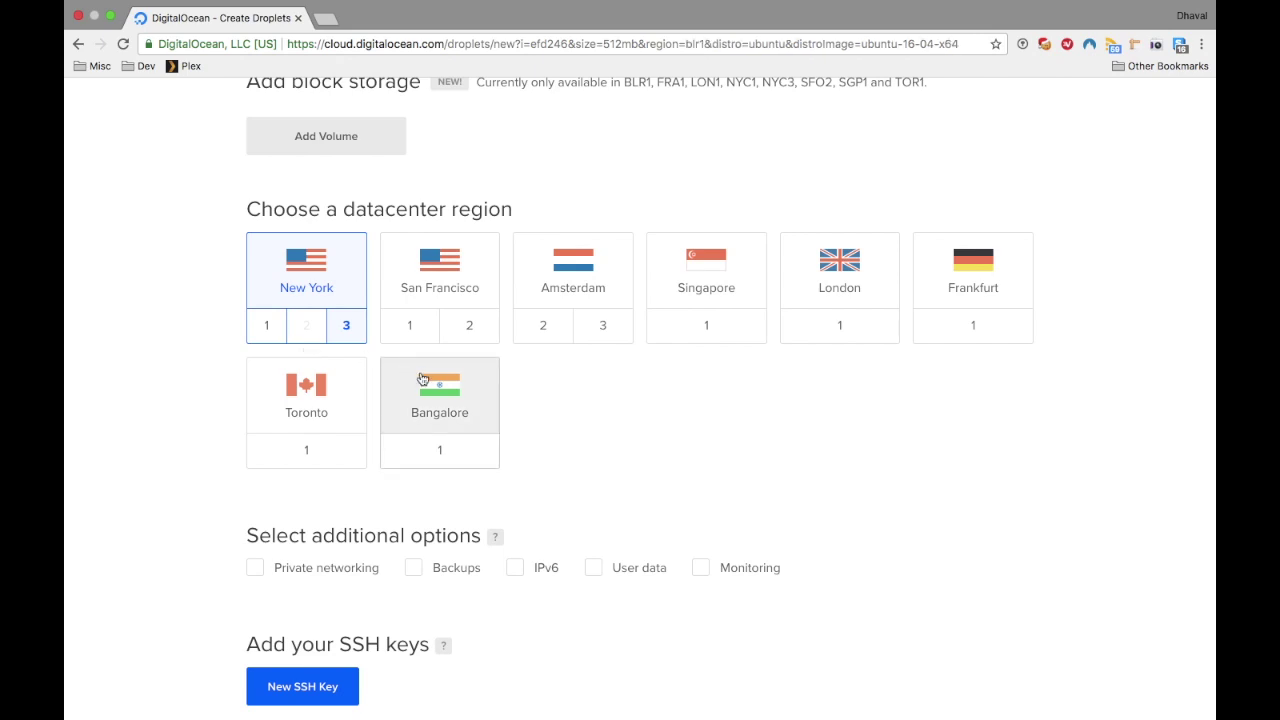
scroll(422, 379, down, 5)
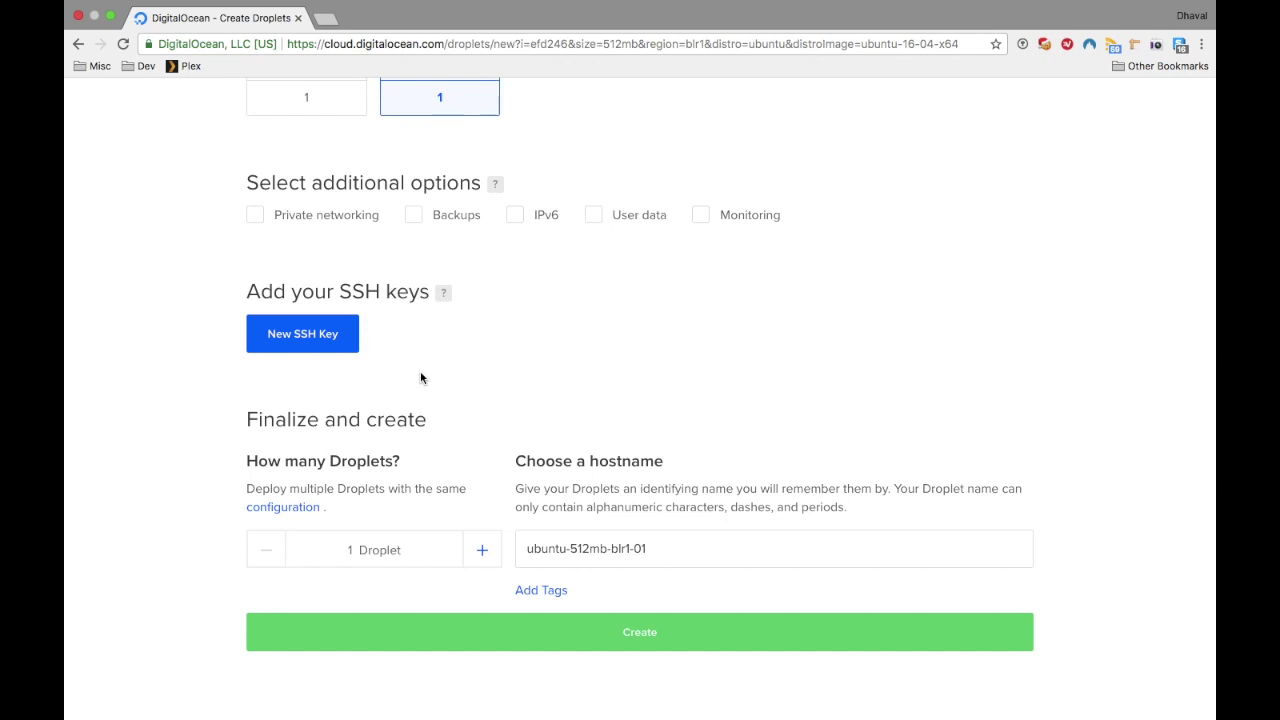
scroll(420, 378, down, 1)
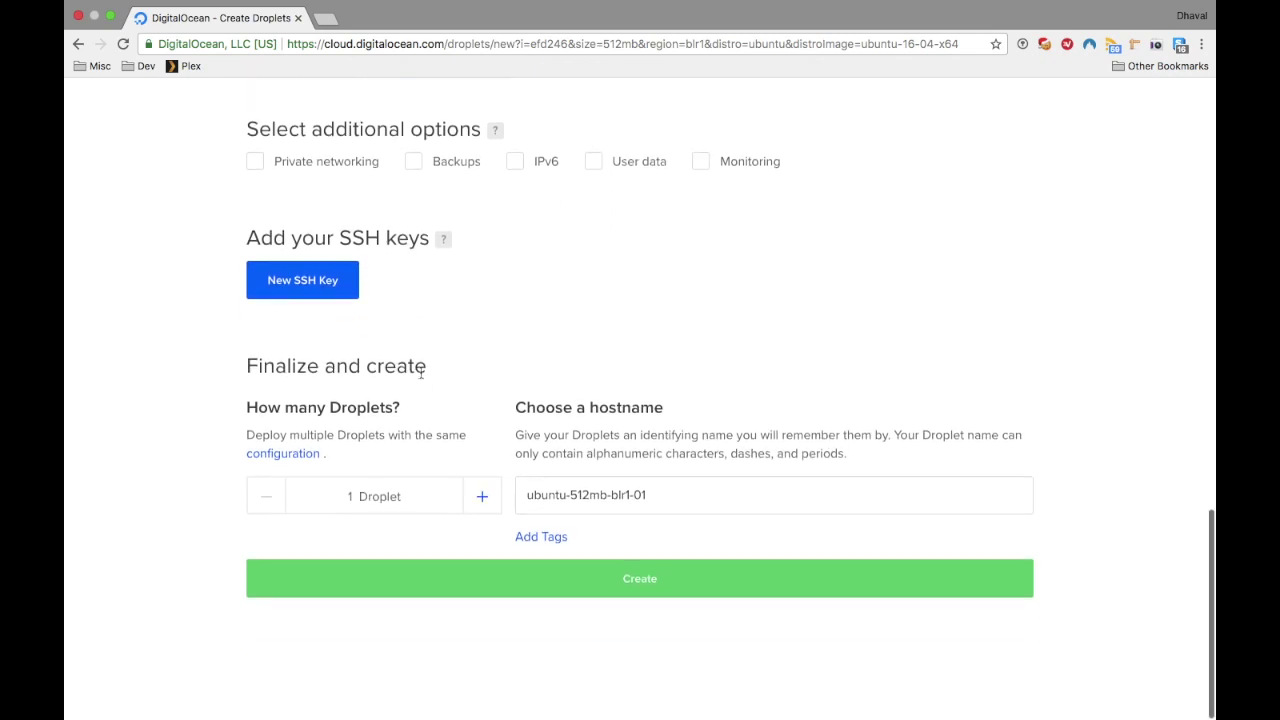
Step: Replace the default hostname with homevpn and create the droplet
click(619, 497)
key(super+a)
key(BackSpace)
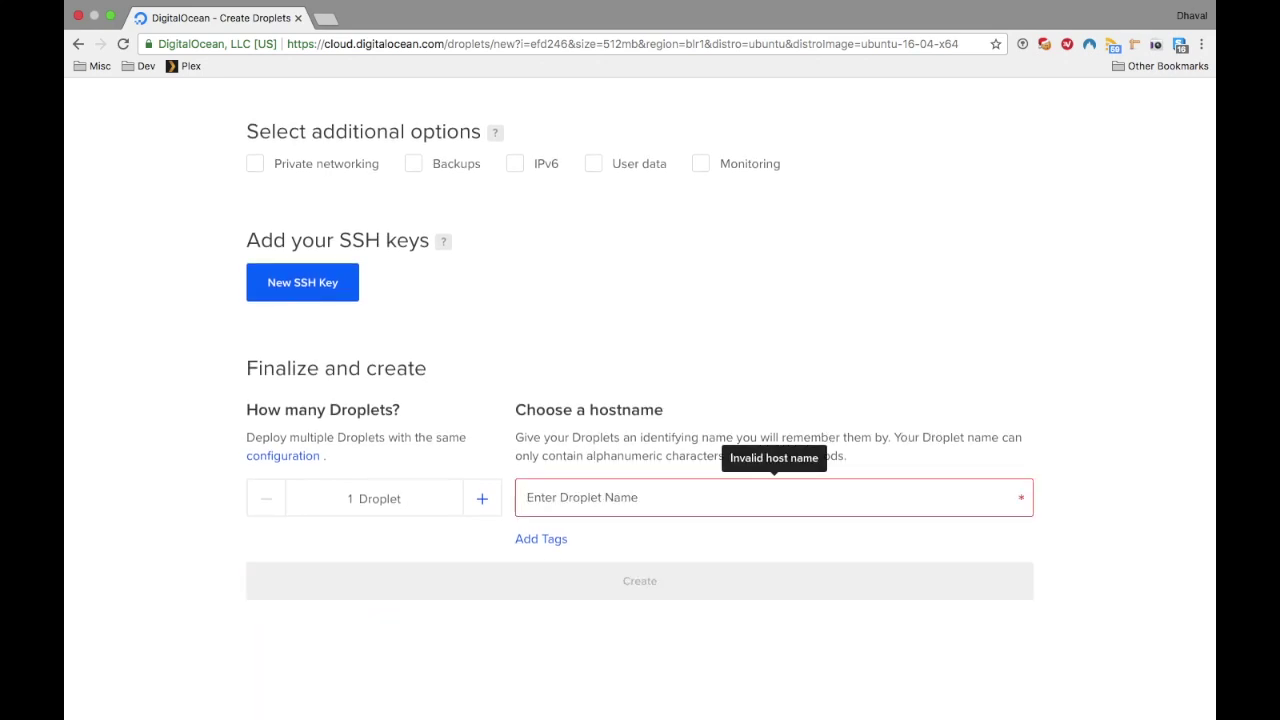
text(homevpn)
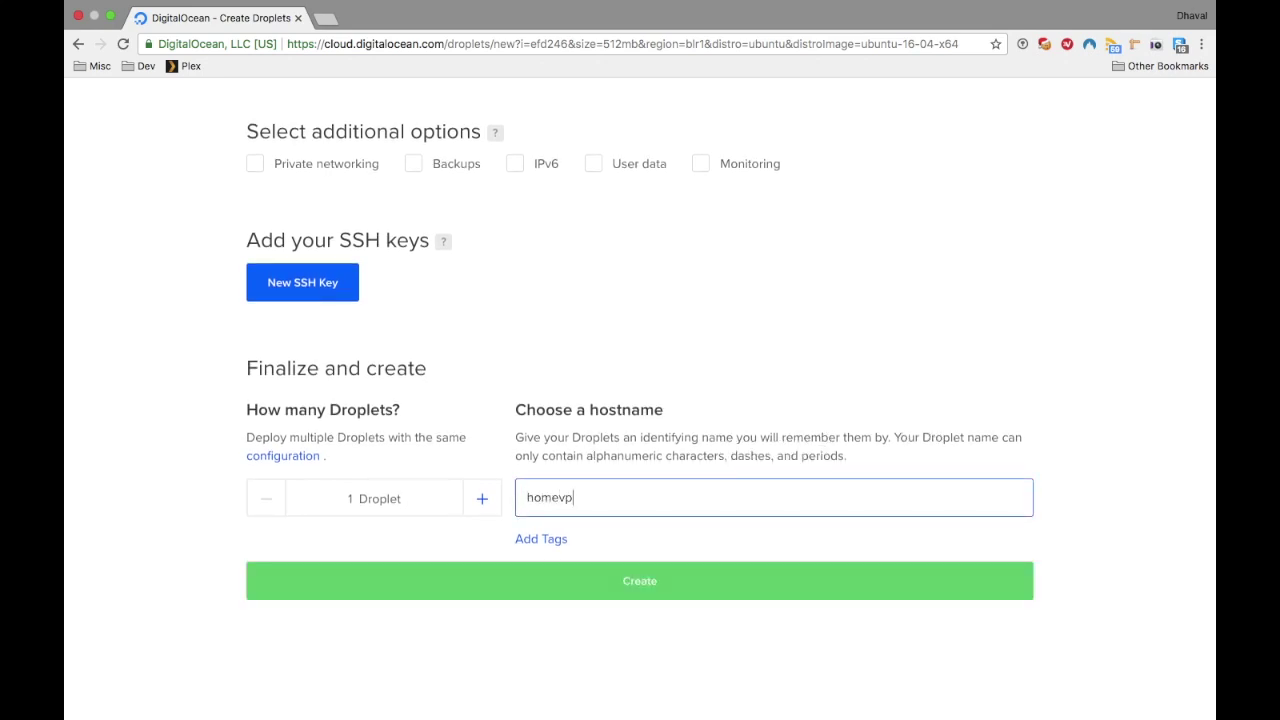
click(737, 595)
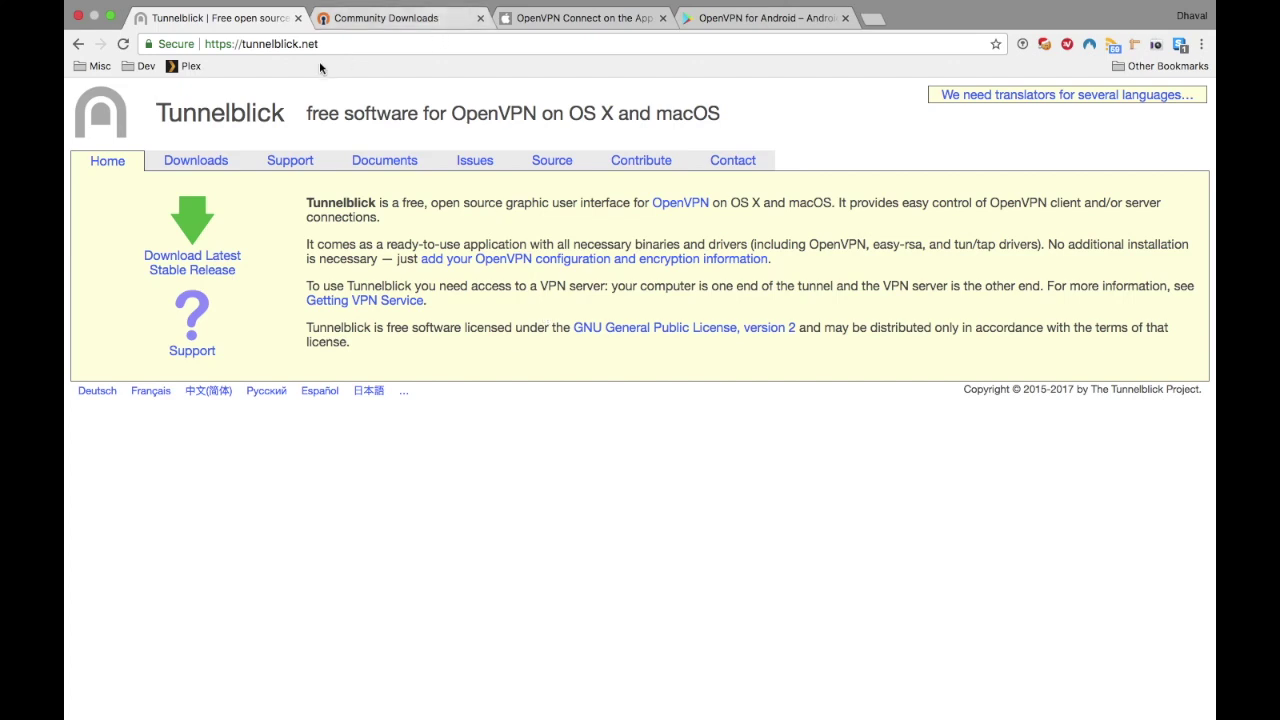
Step: Browse the OpenVPN Community Downloads, OpenVPN Connect iOS and OpenVPN for Android pages
click(433, 20)
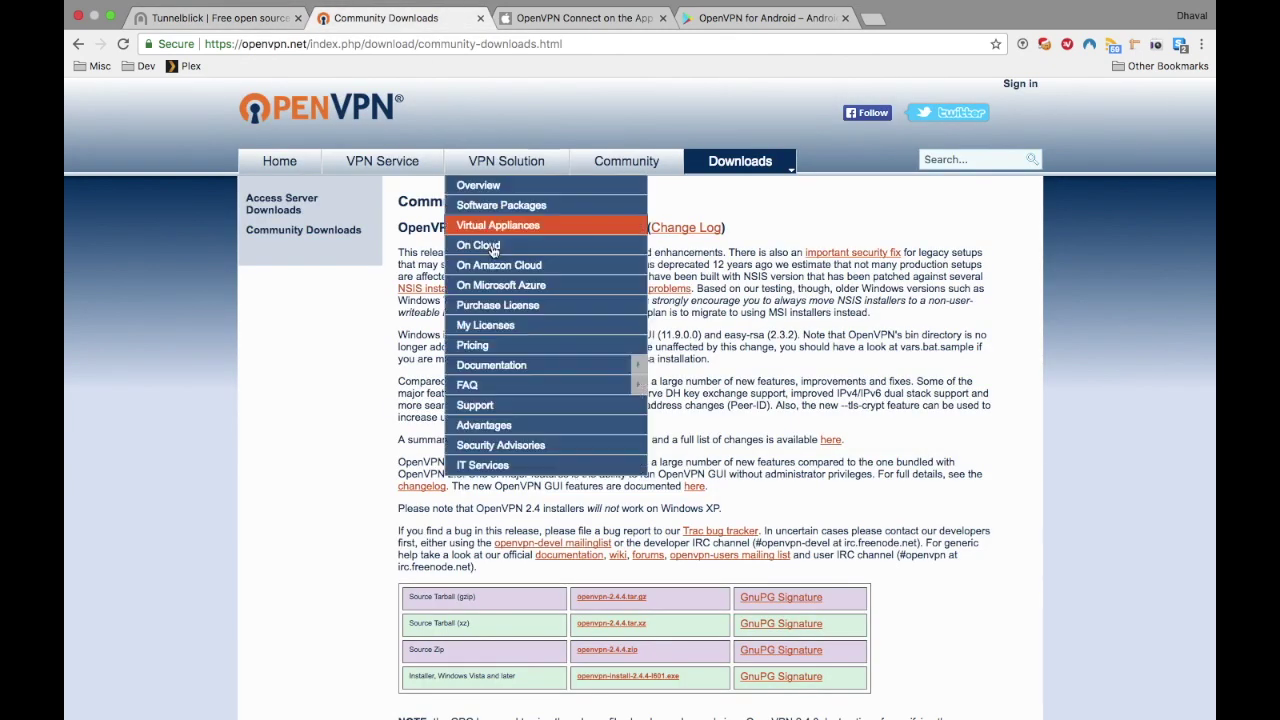
scroll(736, 474, down, 3)
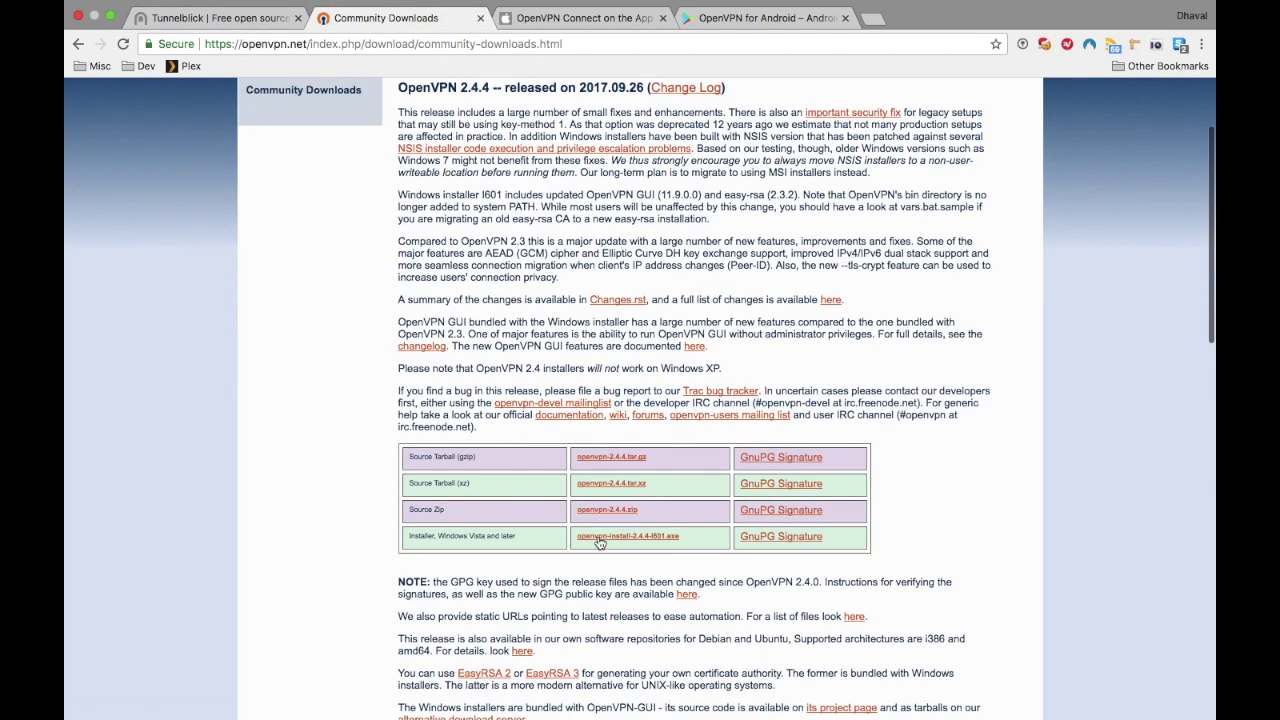
click(607, 22)
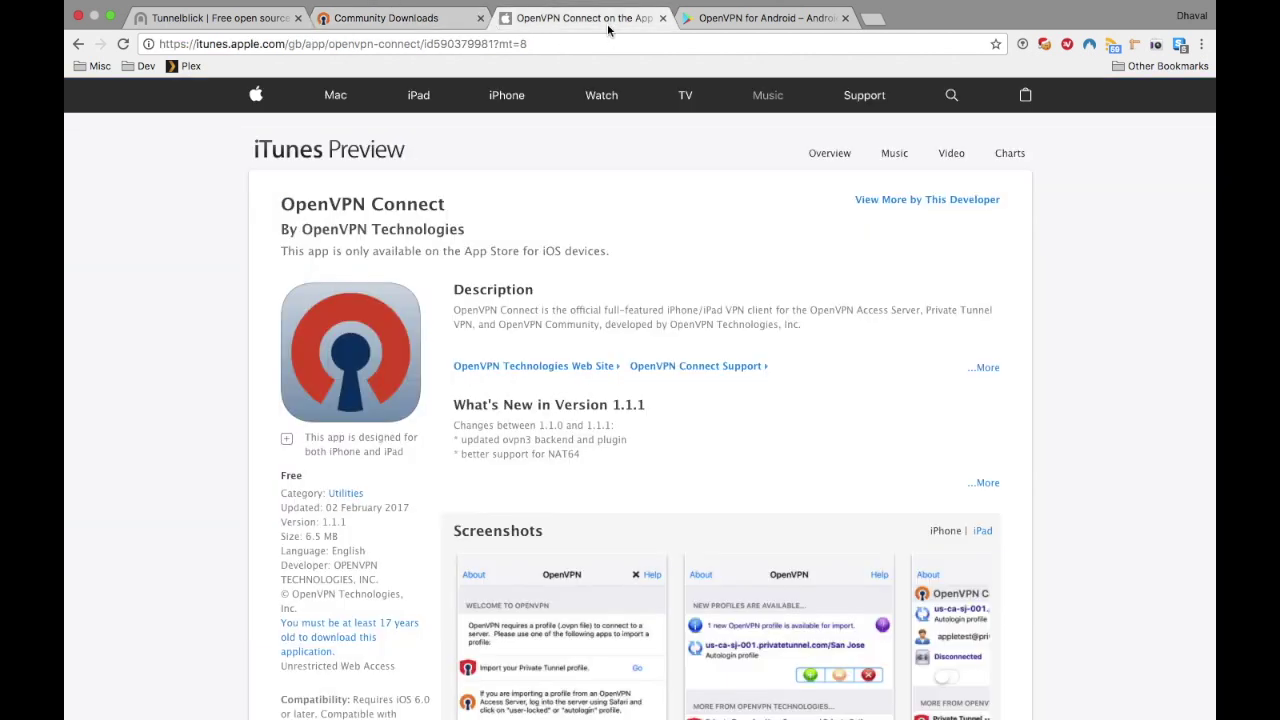
click(806, 25)
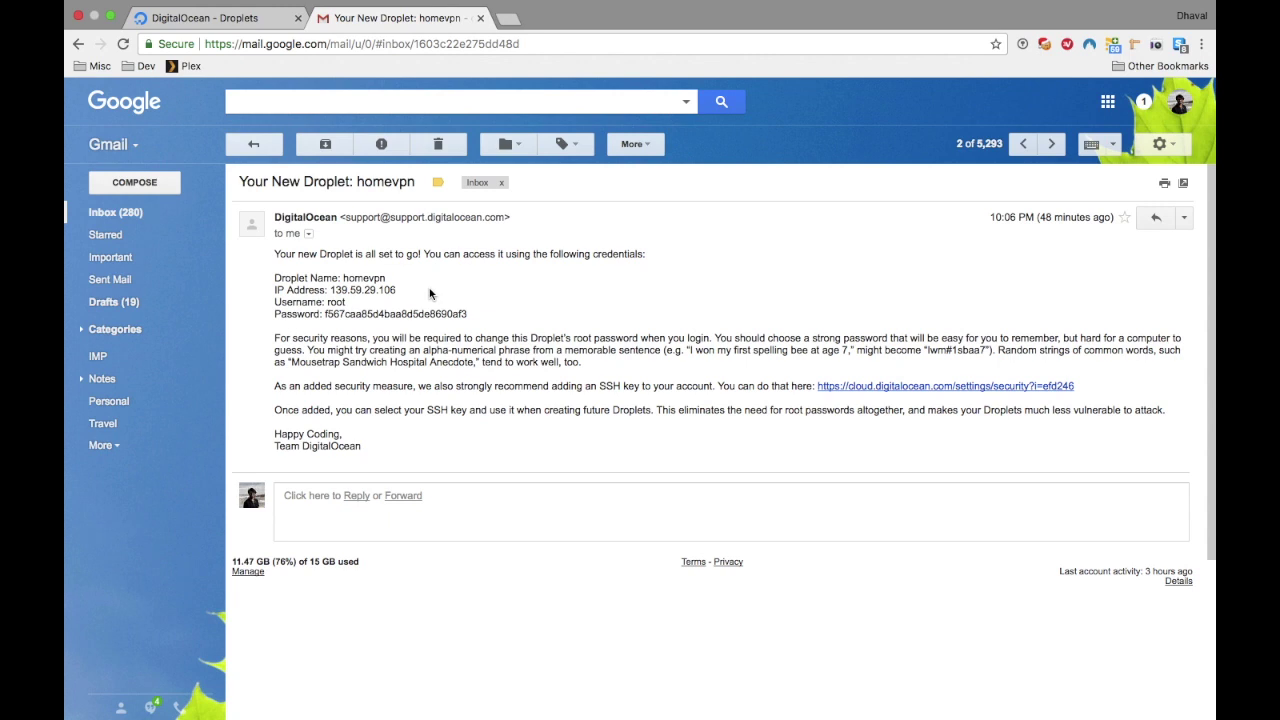
Step: Select the droplet IP 139.59.29.106 in the DigitalOcean email and switch to Terminal
click(417, 290)
drag(410, 292, 330, 289)
key(ctrl+Right)
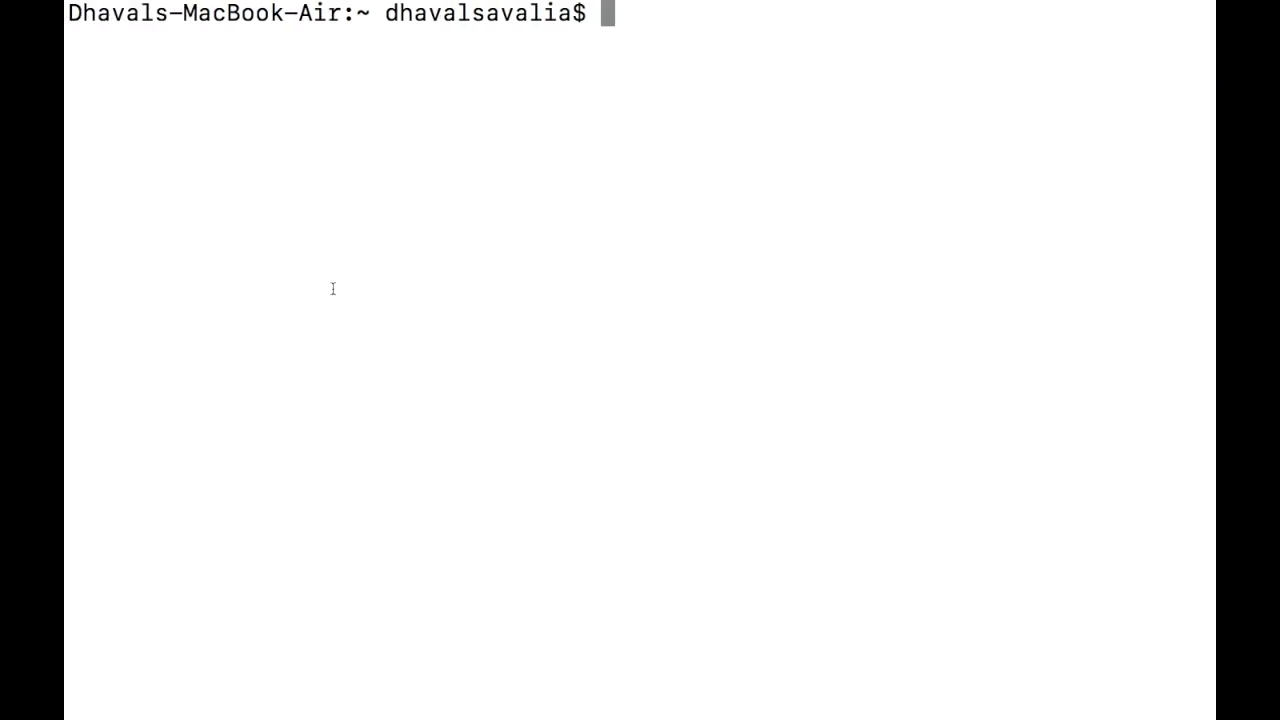
text(ssh)
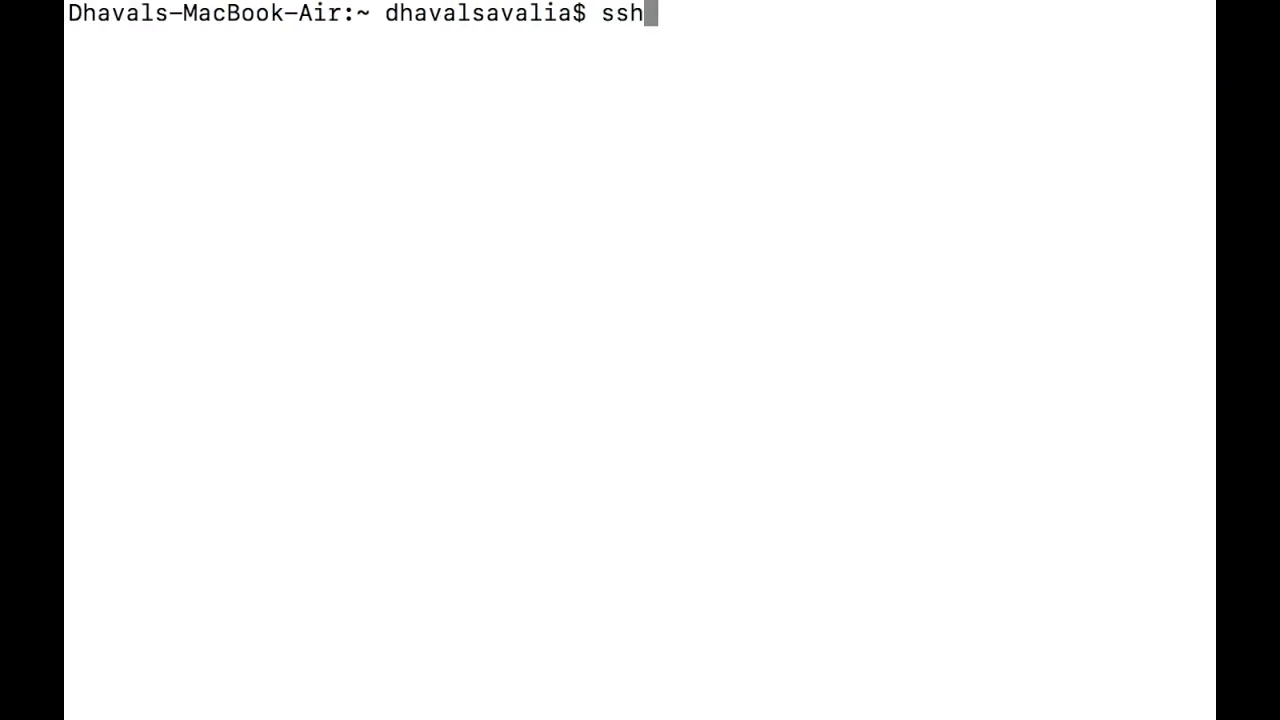
text( root)
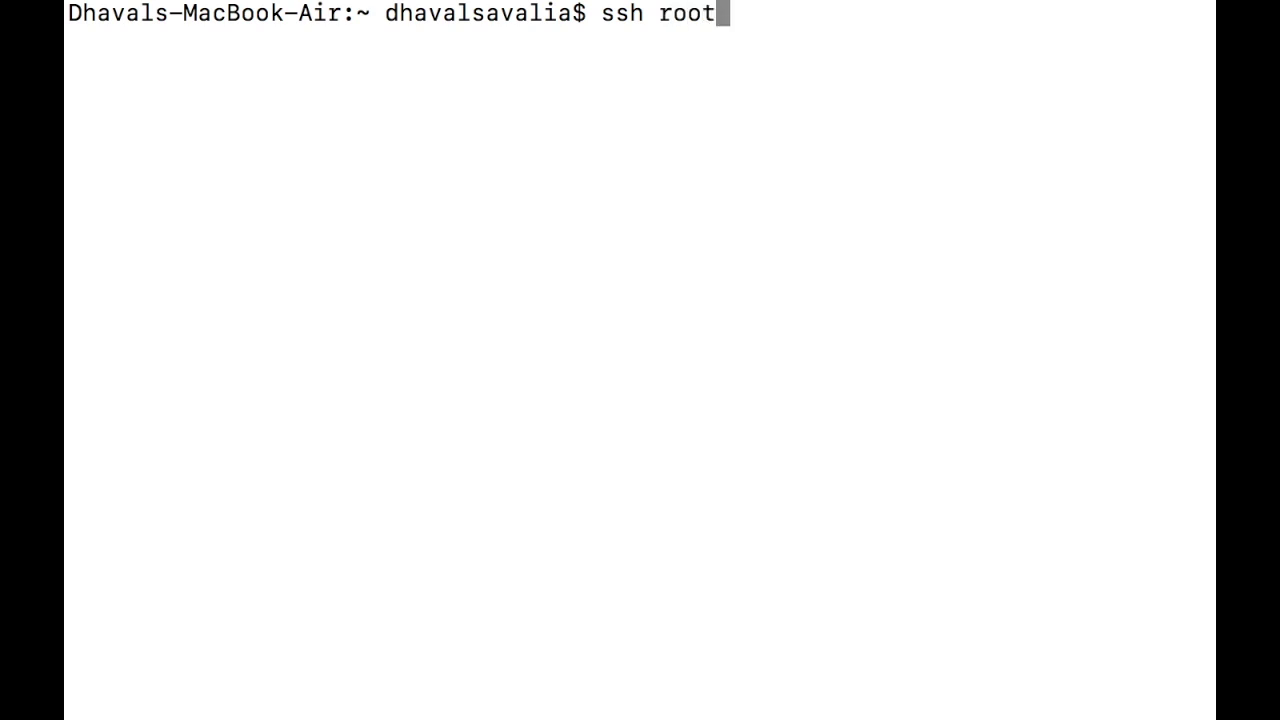
text(@139.59.29.106)
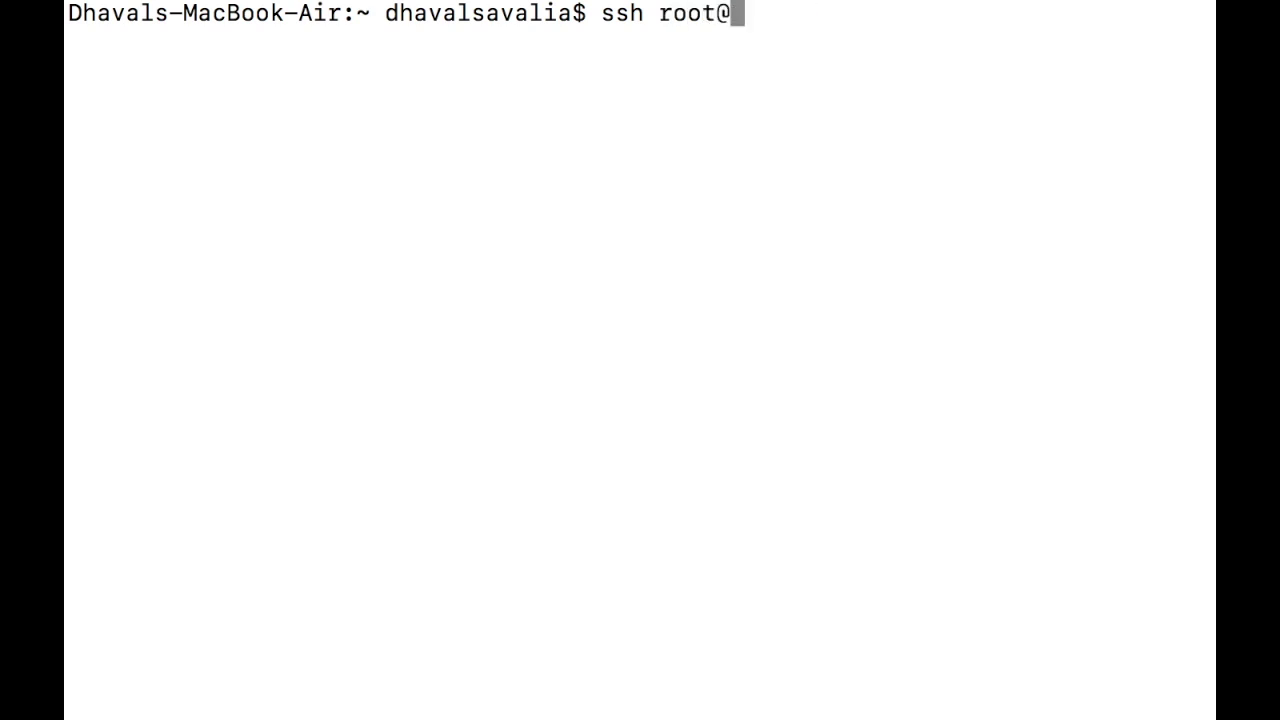
text(139.59.29.106)
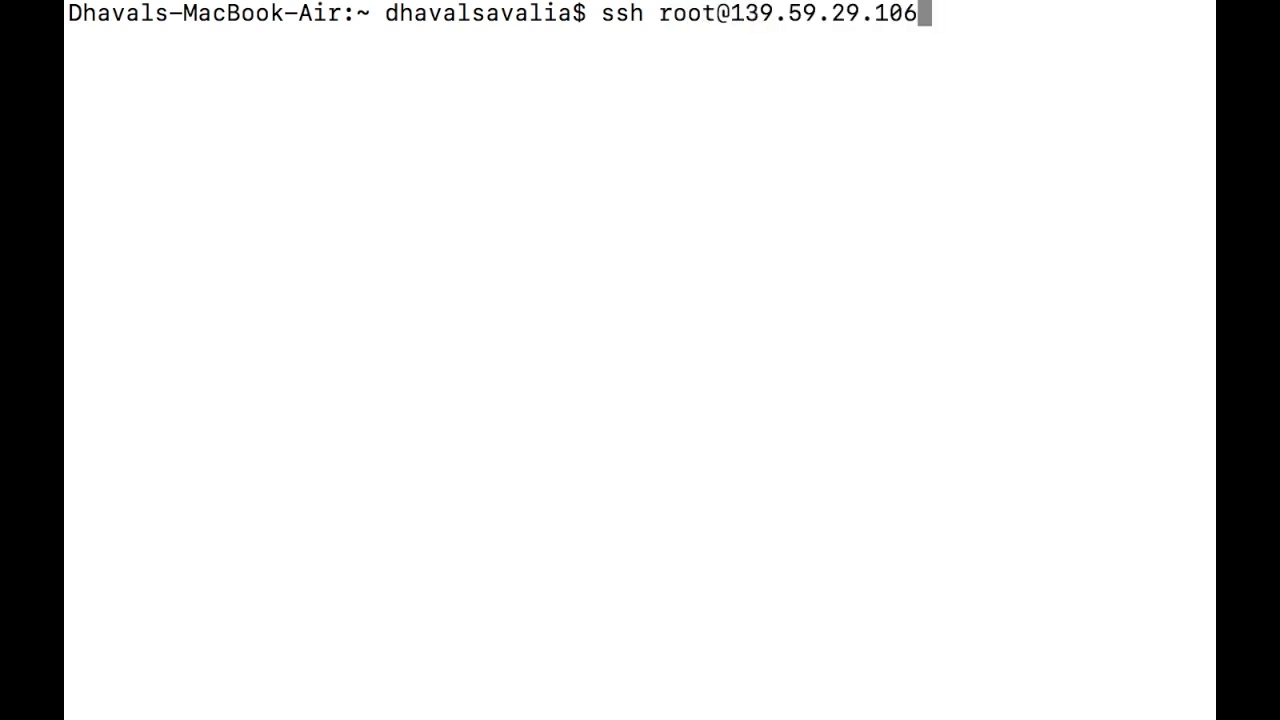
key(Return)
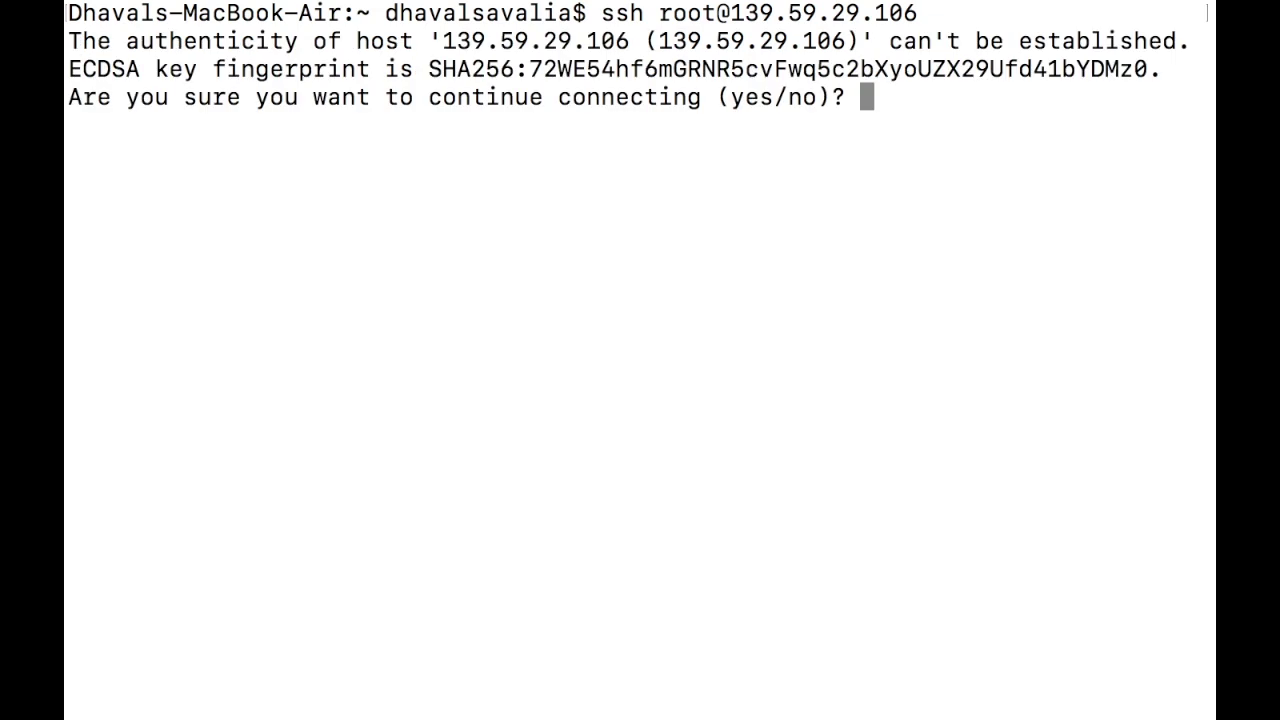
text(yes)
key(Return)
Step: Log in with the emailed root password, then change it to a new password
key(ctrl+Right)
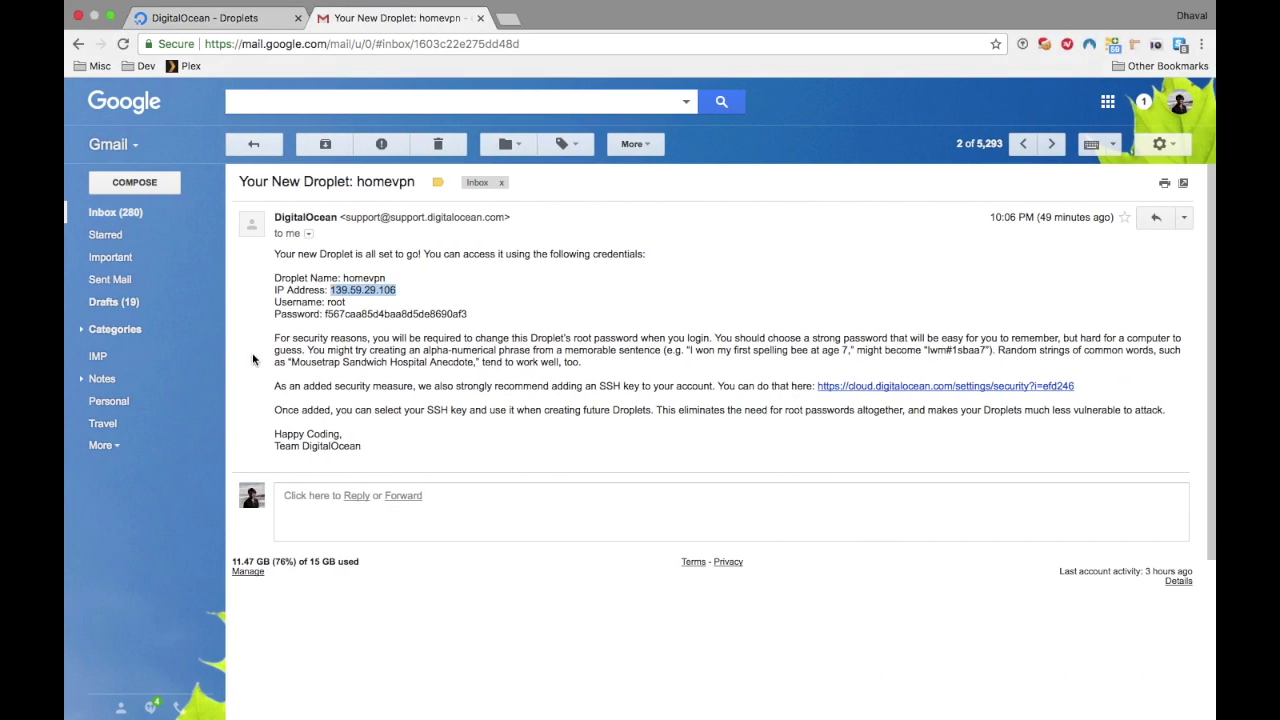
double_click(375, 313)
key(ctrl+Left)
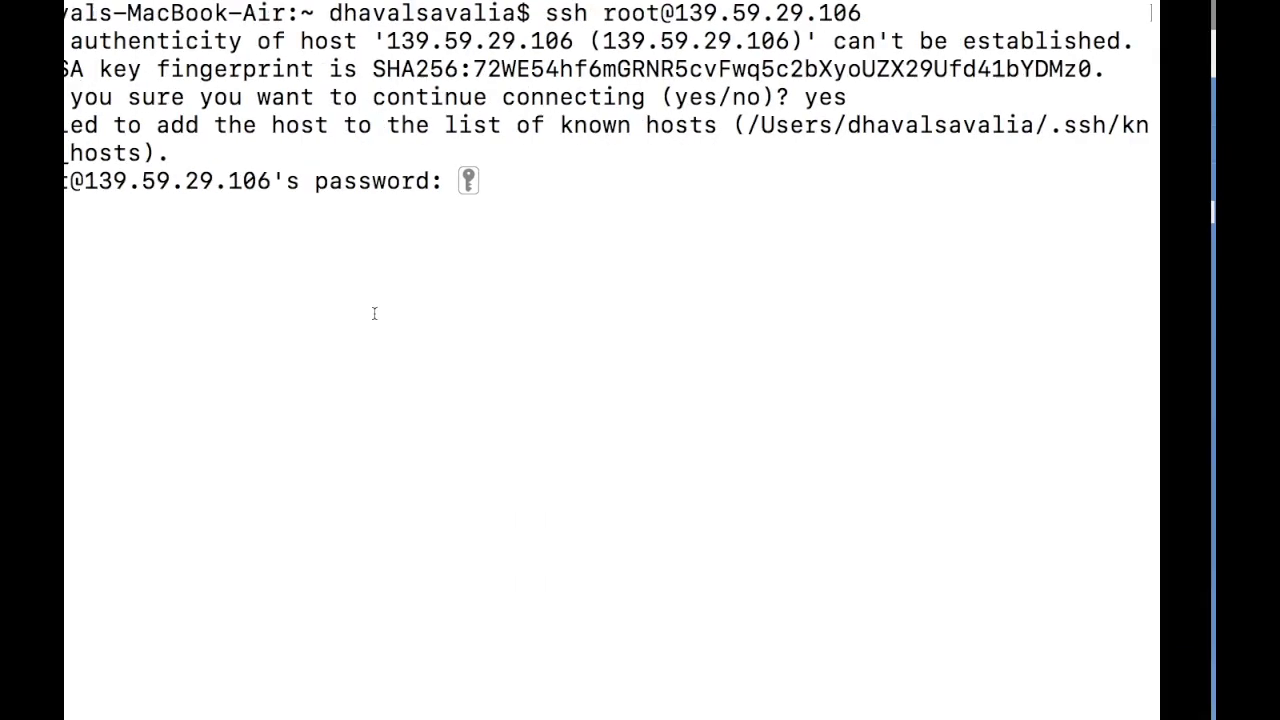
key(super+v)
key(Return)
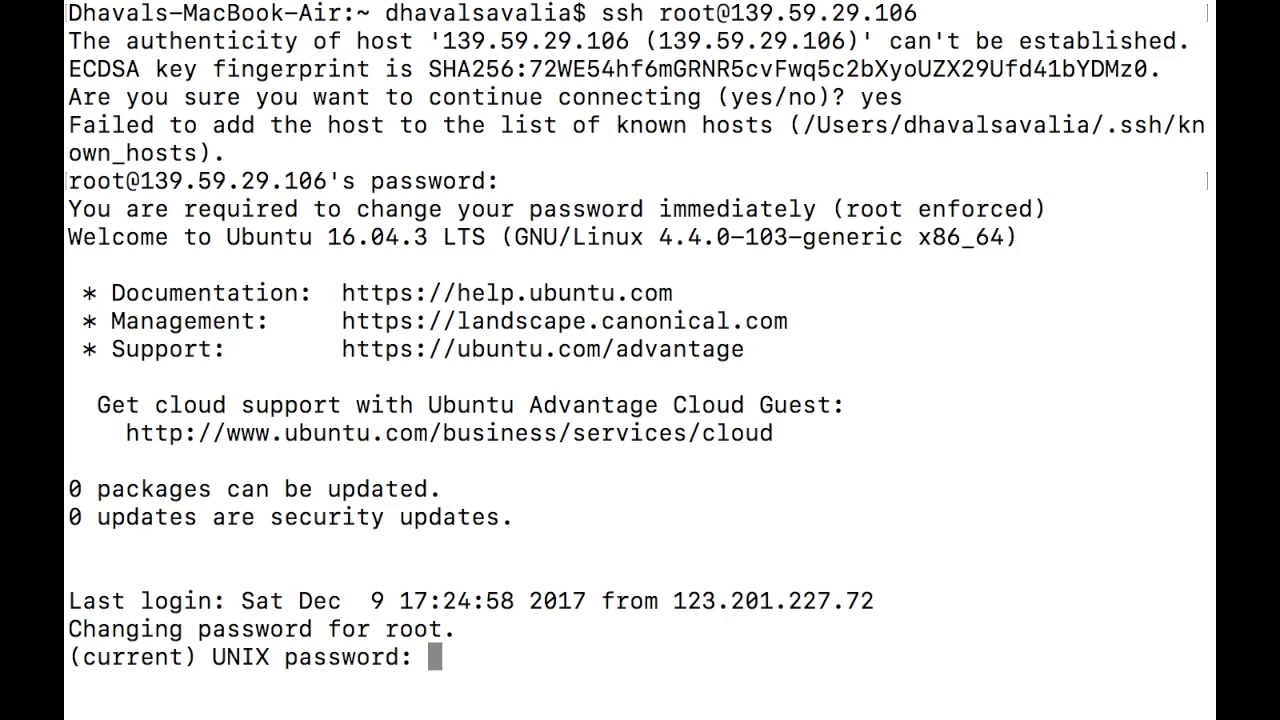
key(Return)
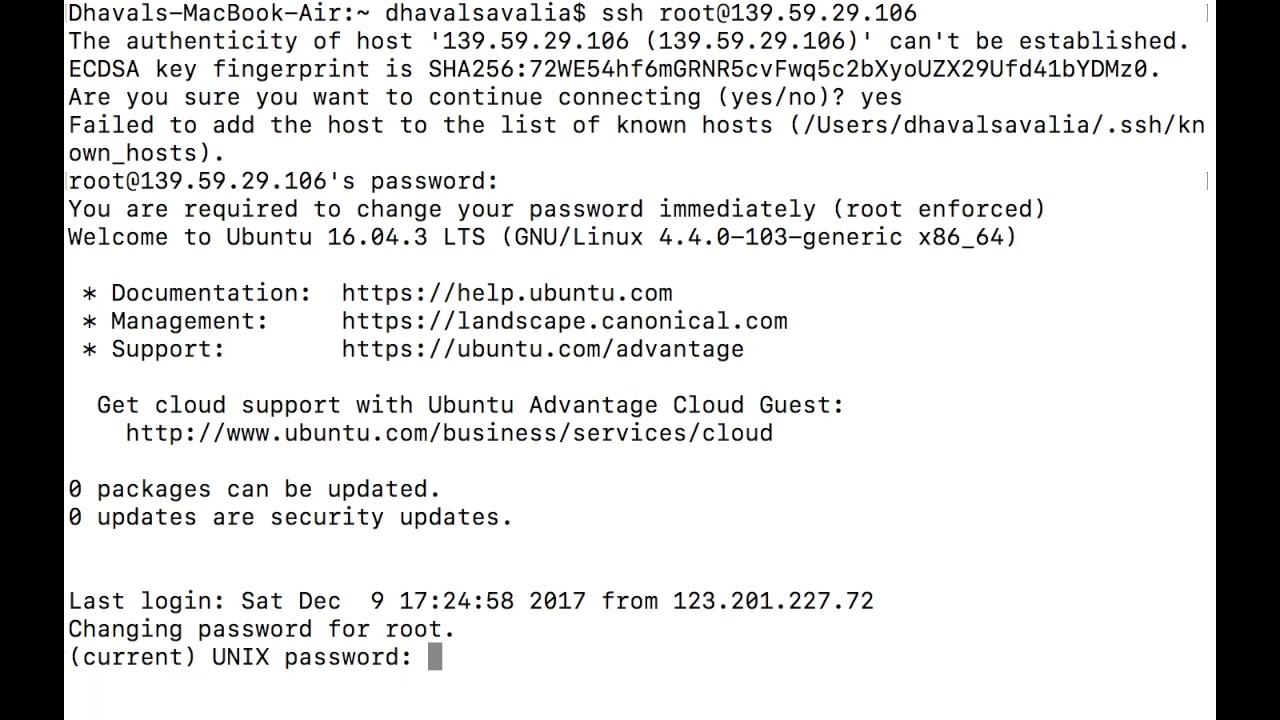
key(Return)
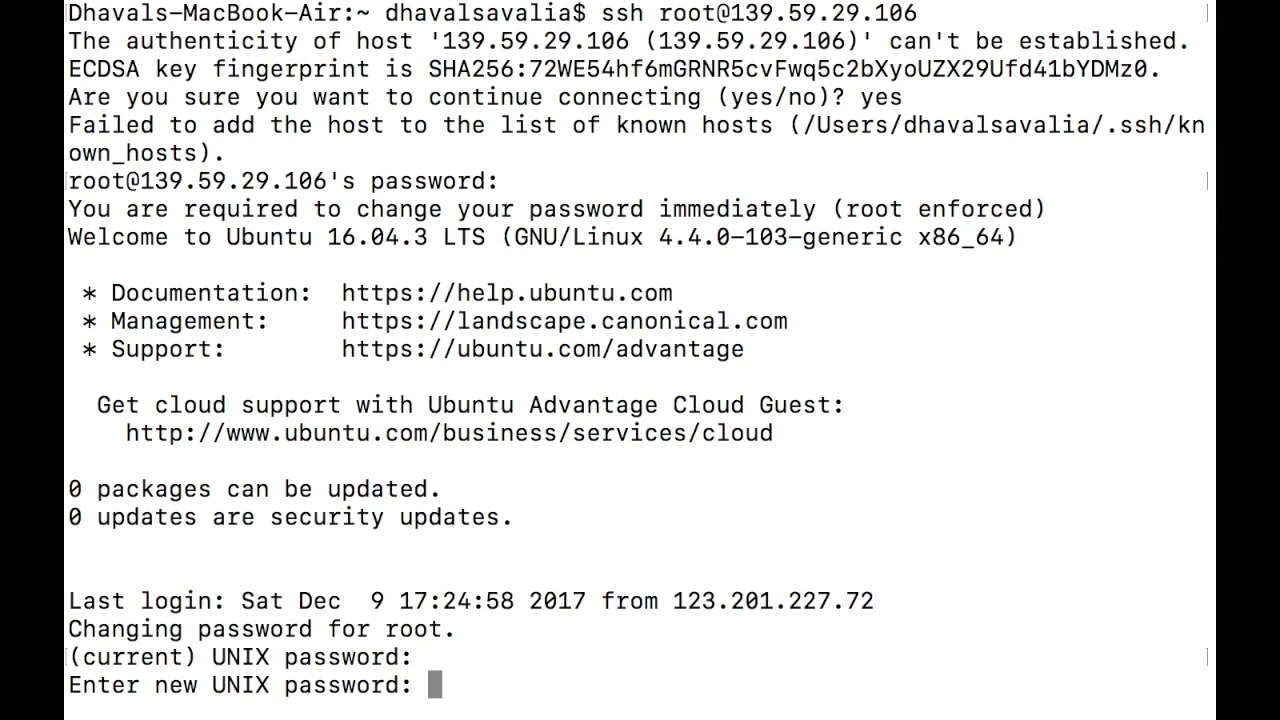
key(Return)
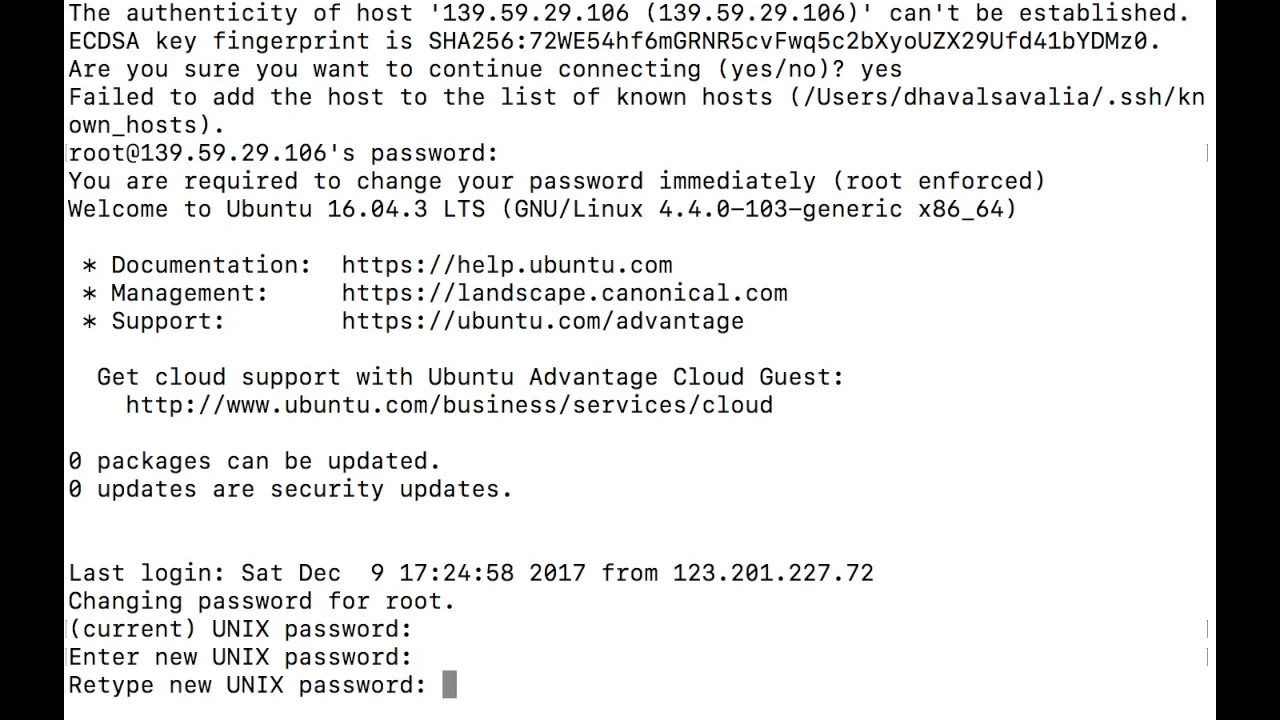
key(Return)
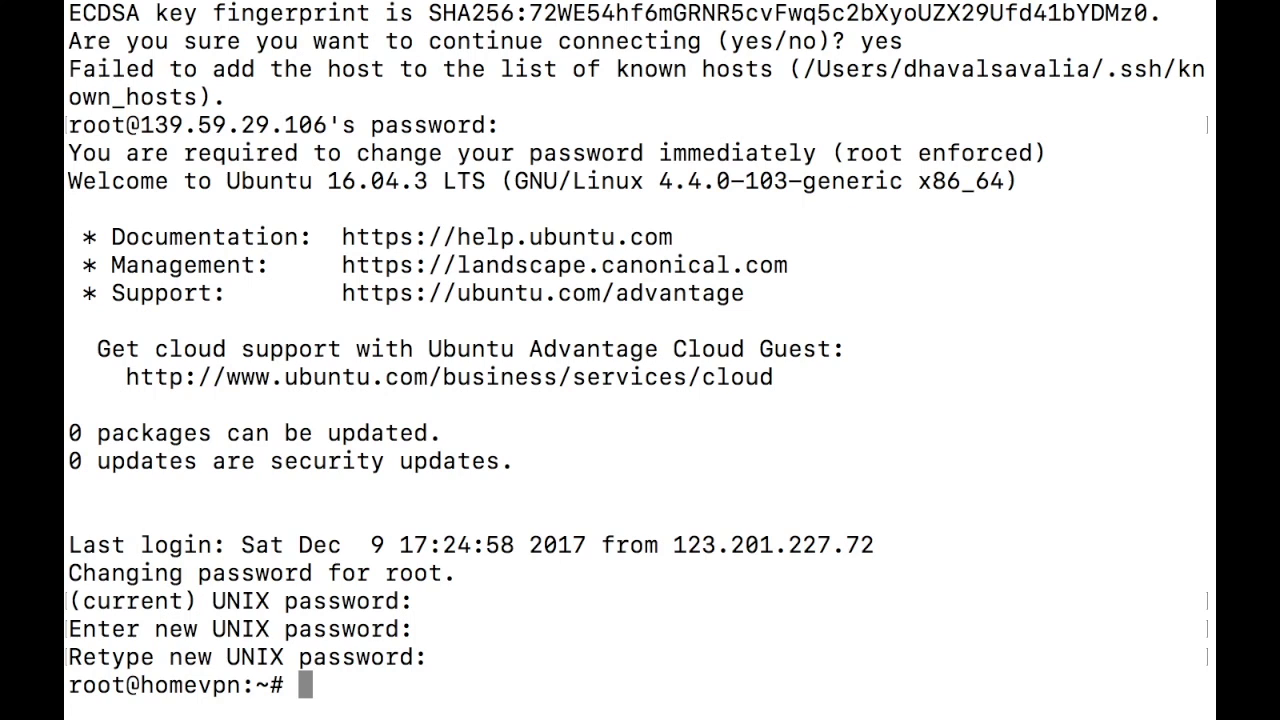
Step: Run apt-get update && apt-get upgrade -y on the droplet
text(apt-get)
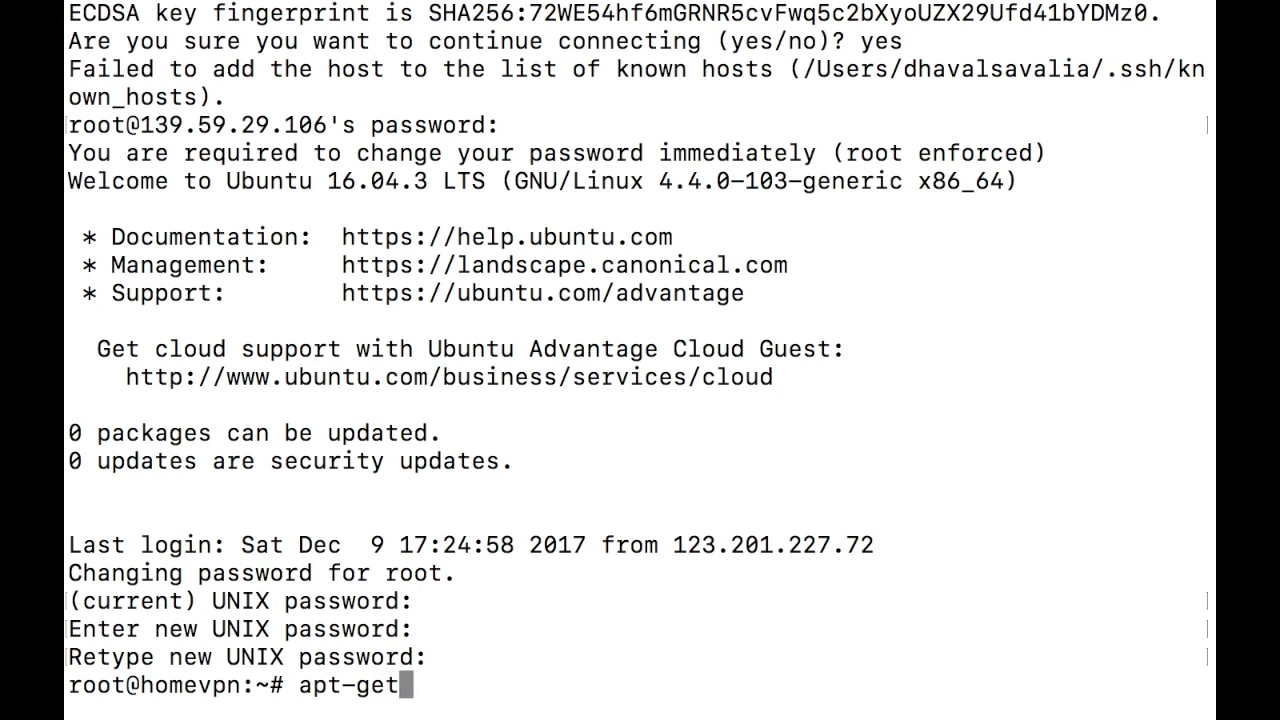
text( update )
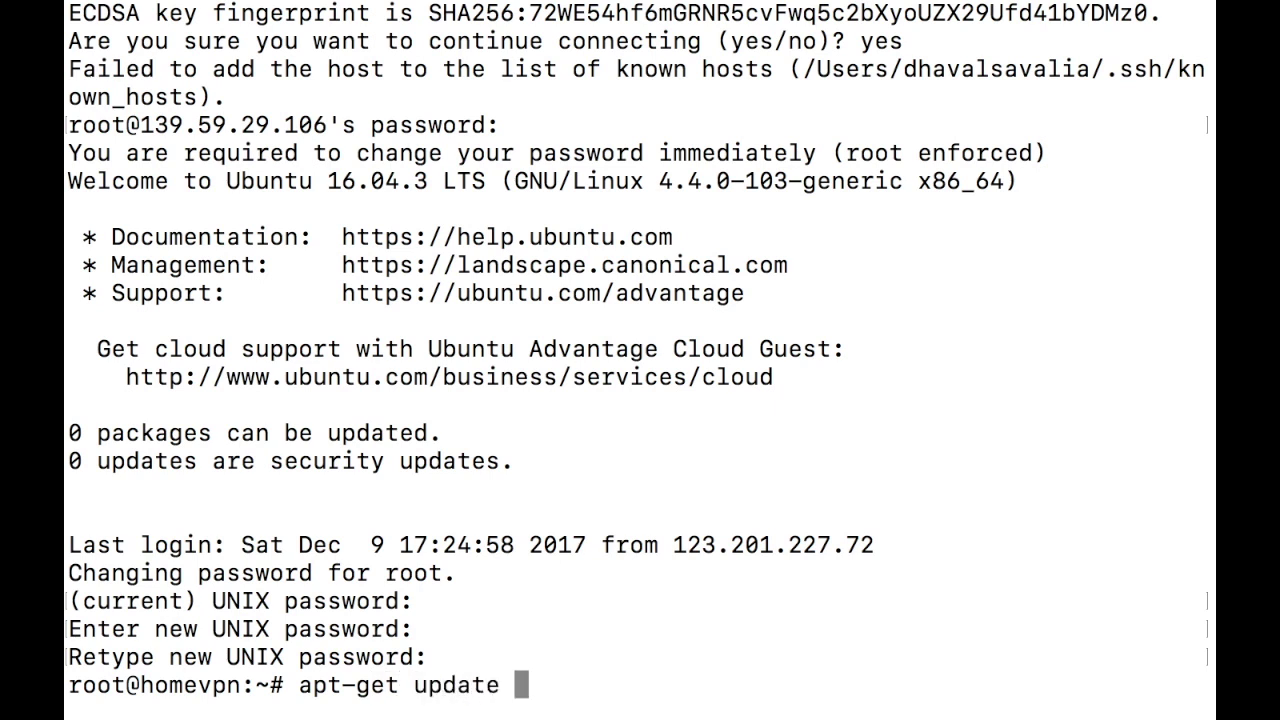
text(&& apt-ge)
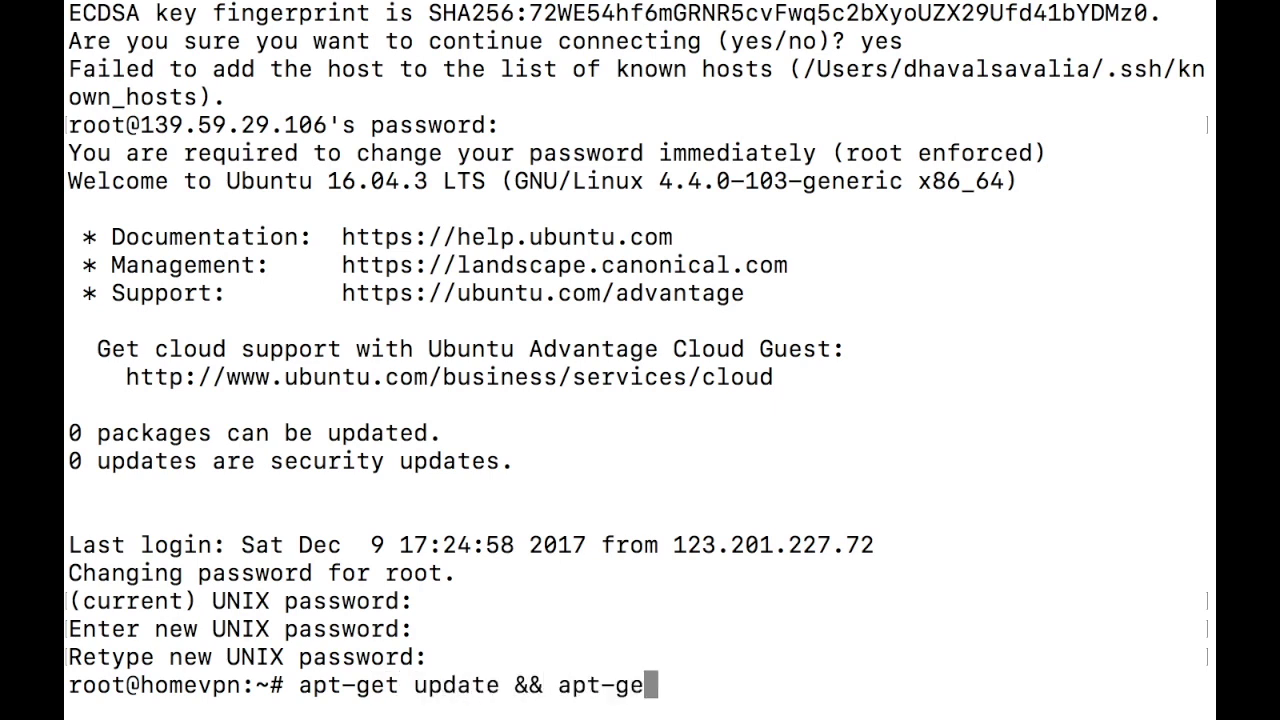
text(t u)
text(pgrade )
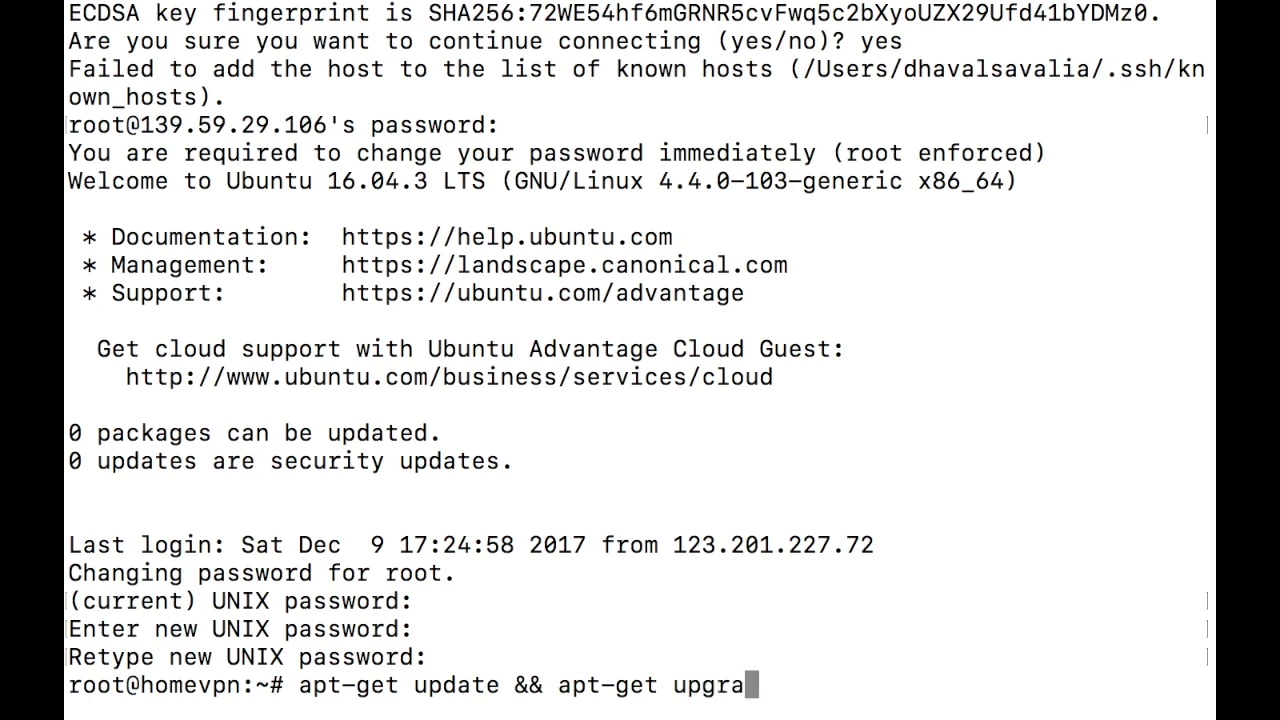
text(-y)
key(Return)
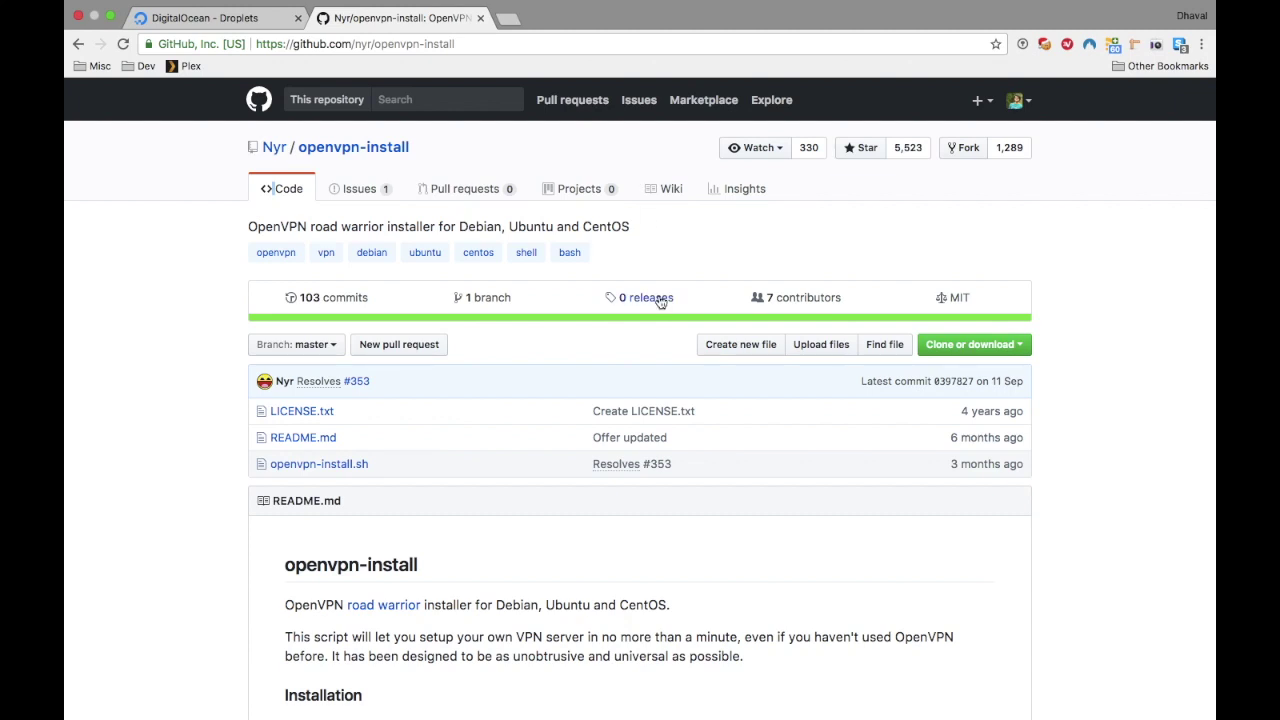
Step: Select the wget install command in the README's Installation section and return to Terminal
scroll(657, 295, down, 5)
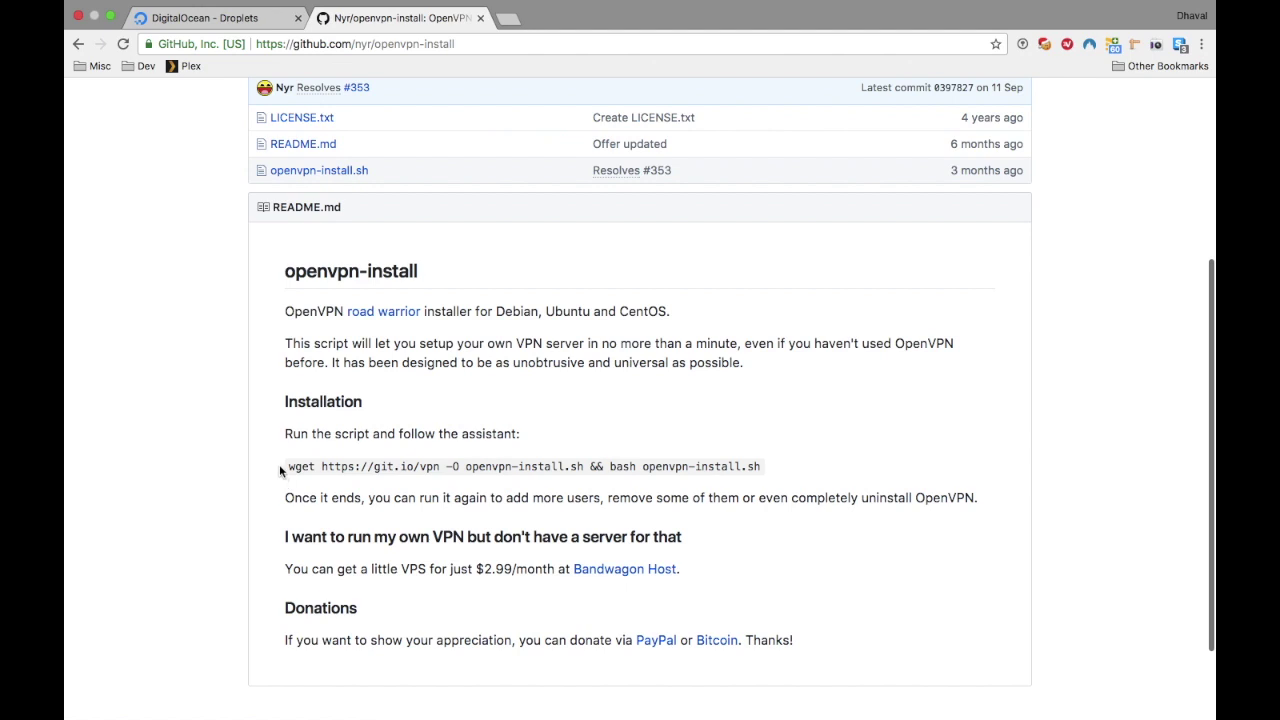
drag(281, 465, 775, 469)
key(super+c)
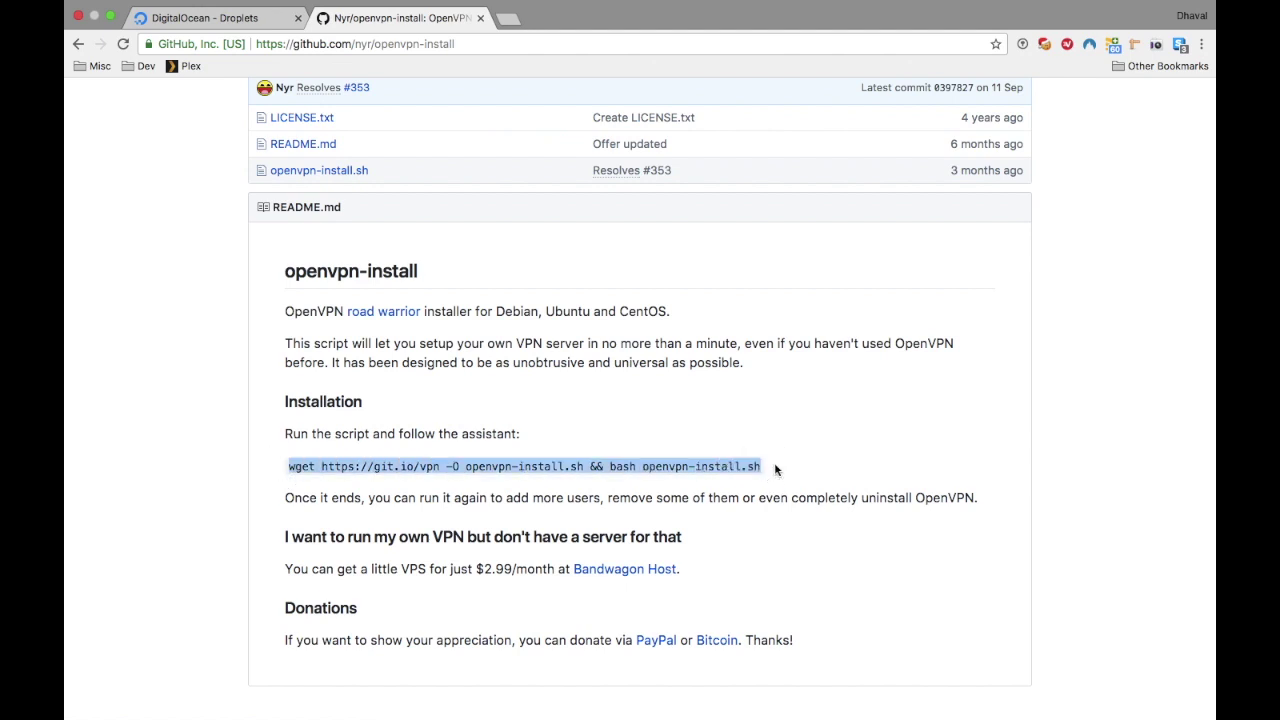
key(super+Tab)
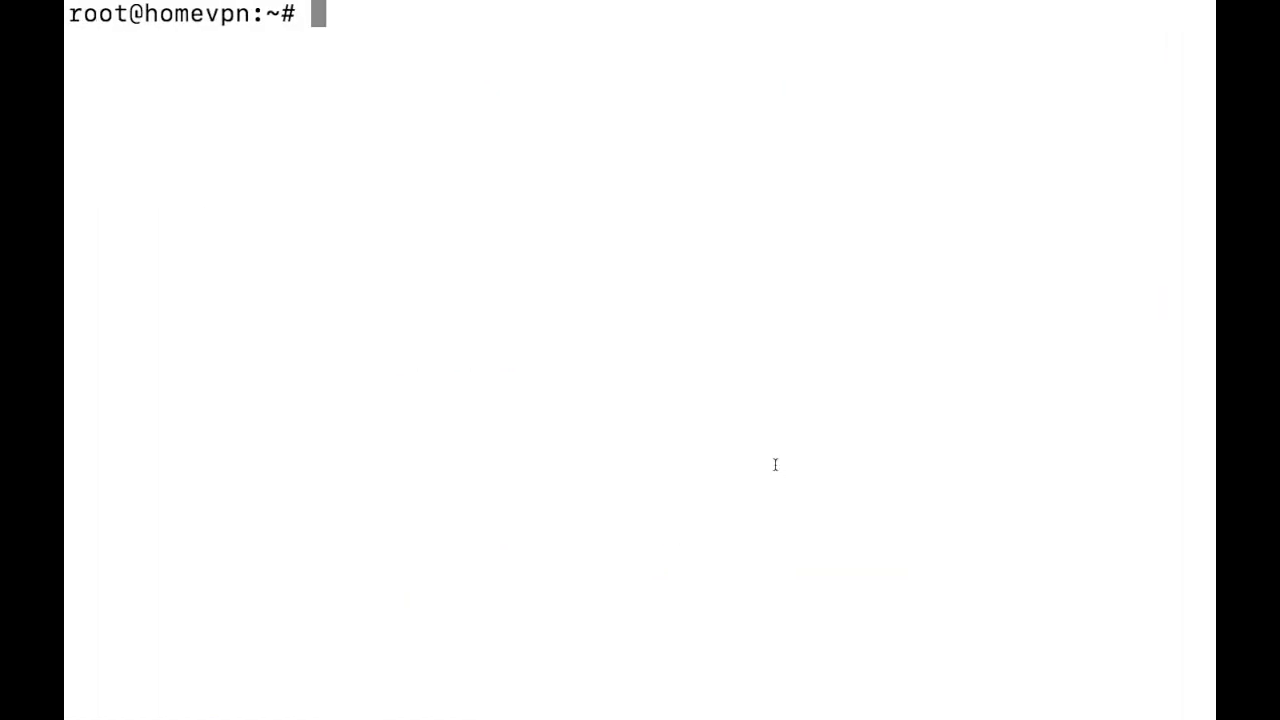
Step: Run the pasted installer, keeping 139.59.29.106, UDP, port 1194, and choosing Google DNS (2)
key(super+v)
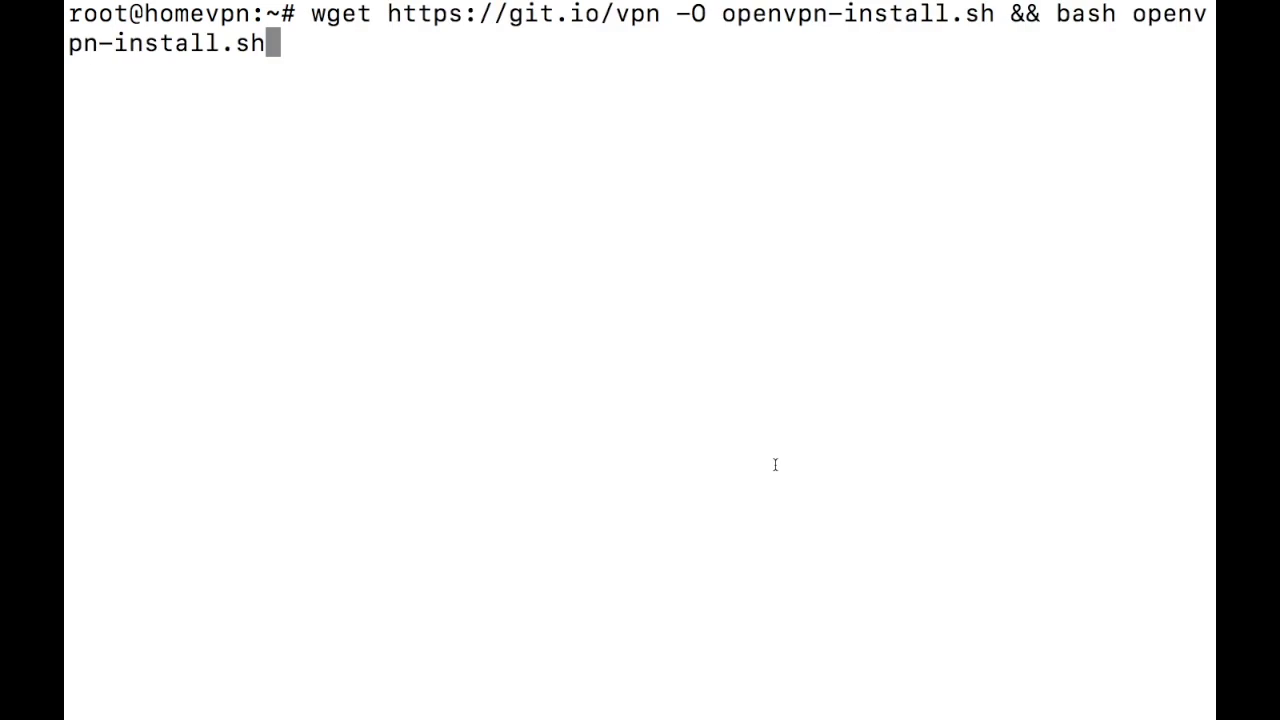
key(Return)
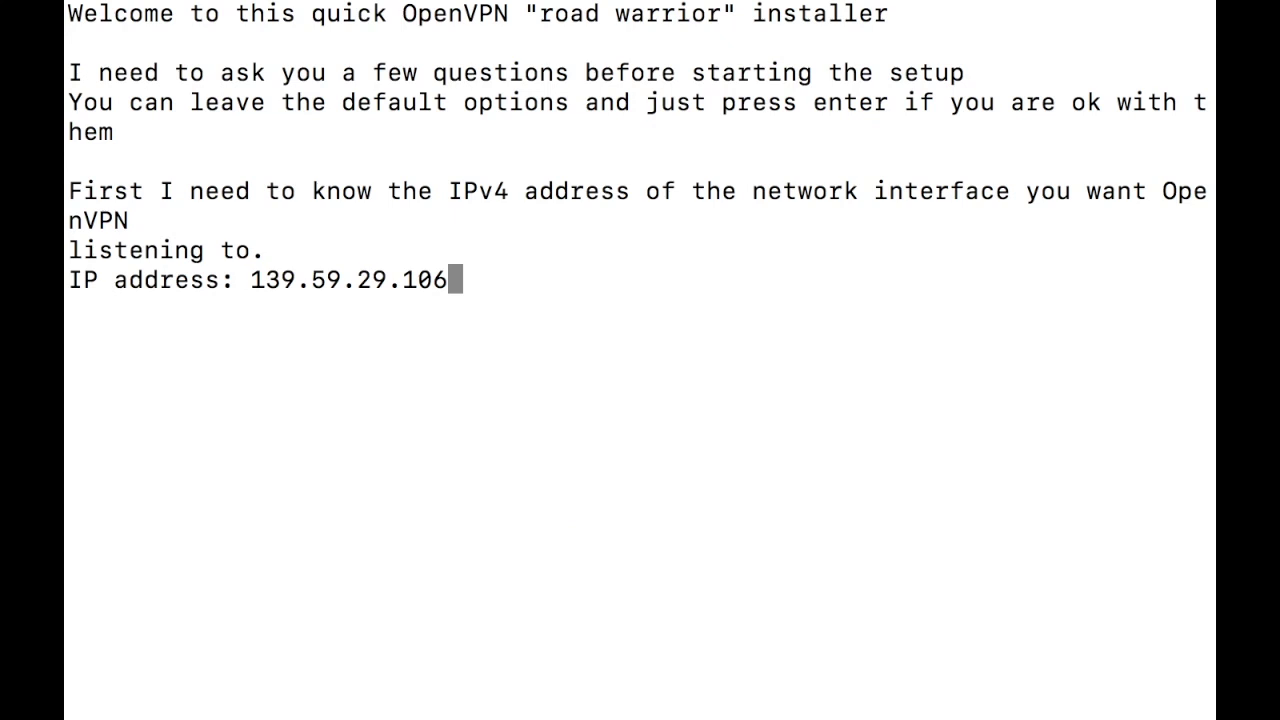
key(Return)
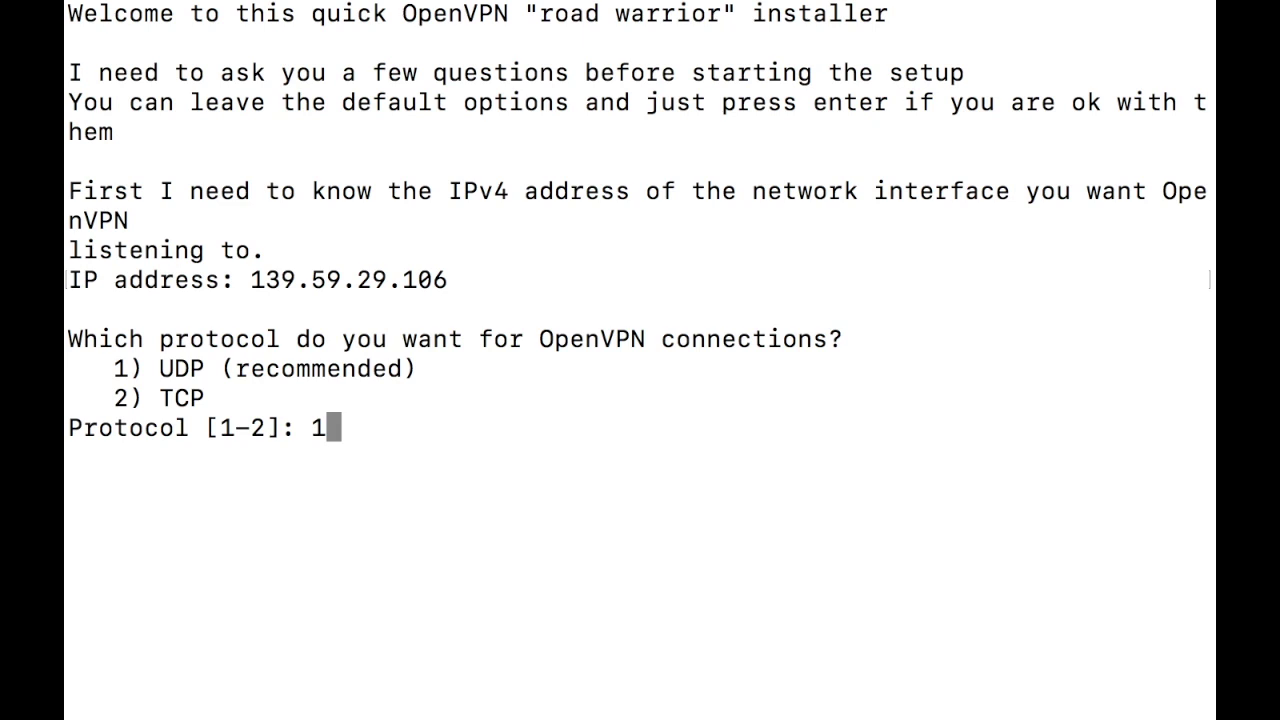
key(Return)
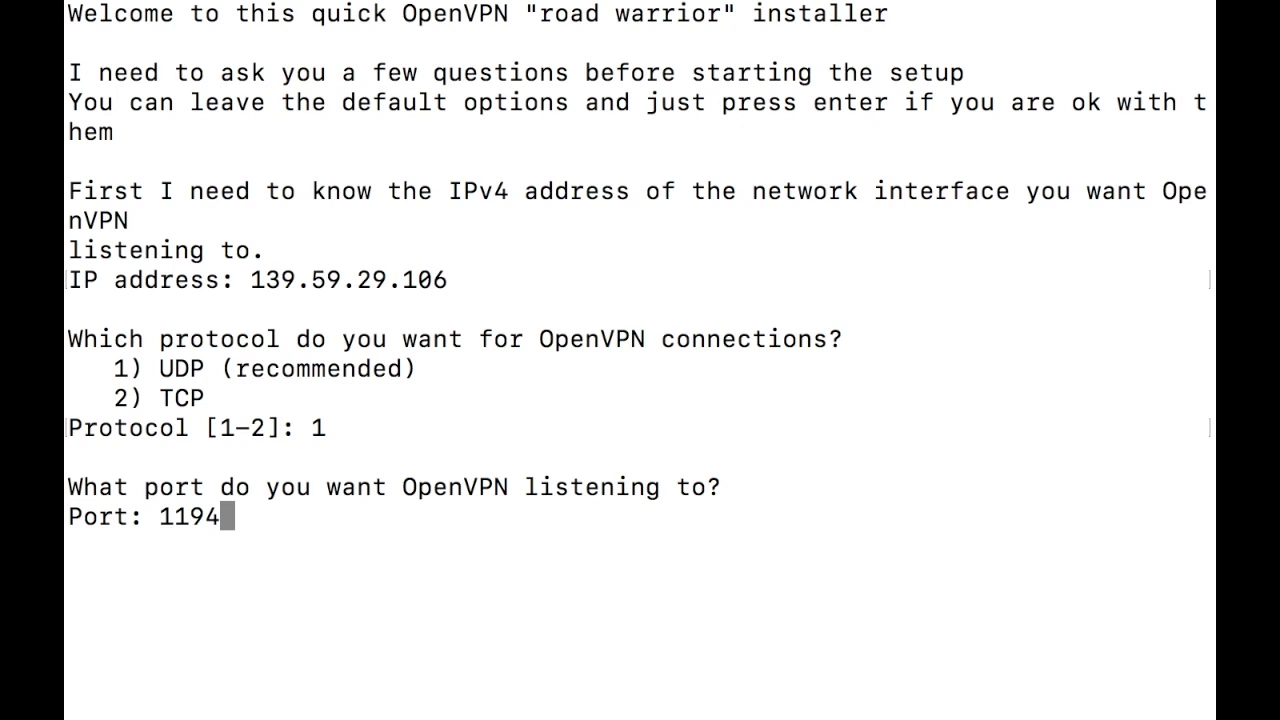
key(Return)
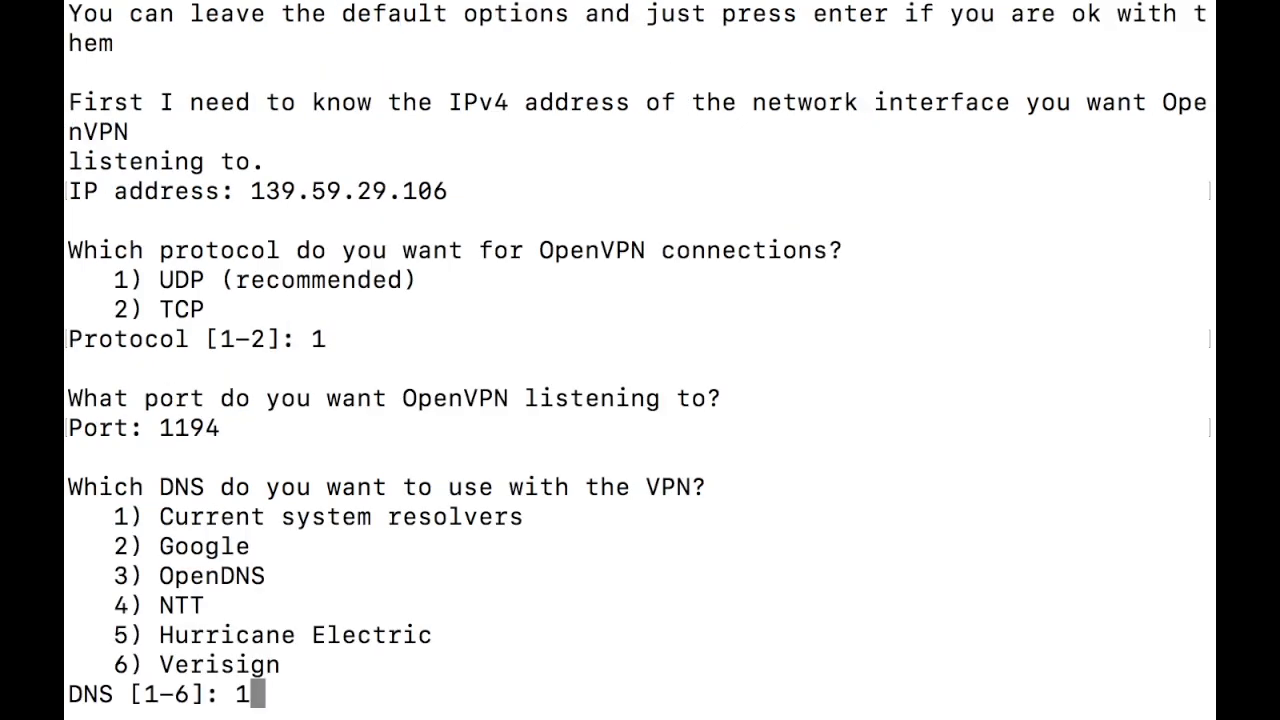
key(BackSpace)
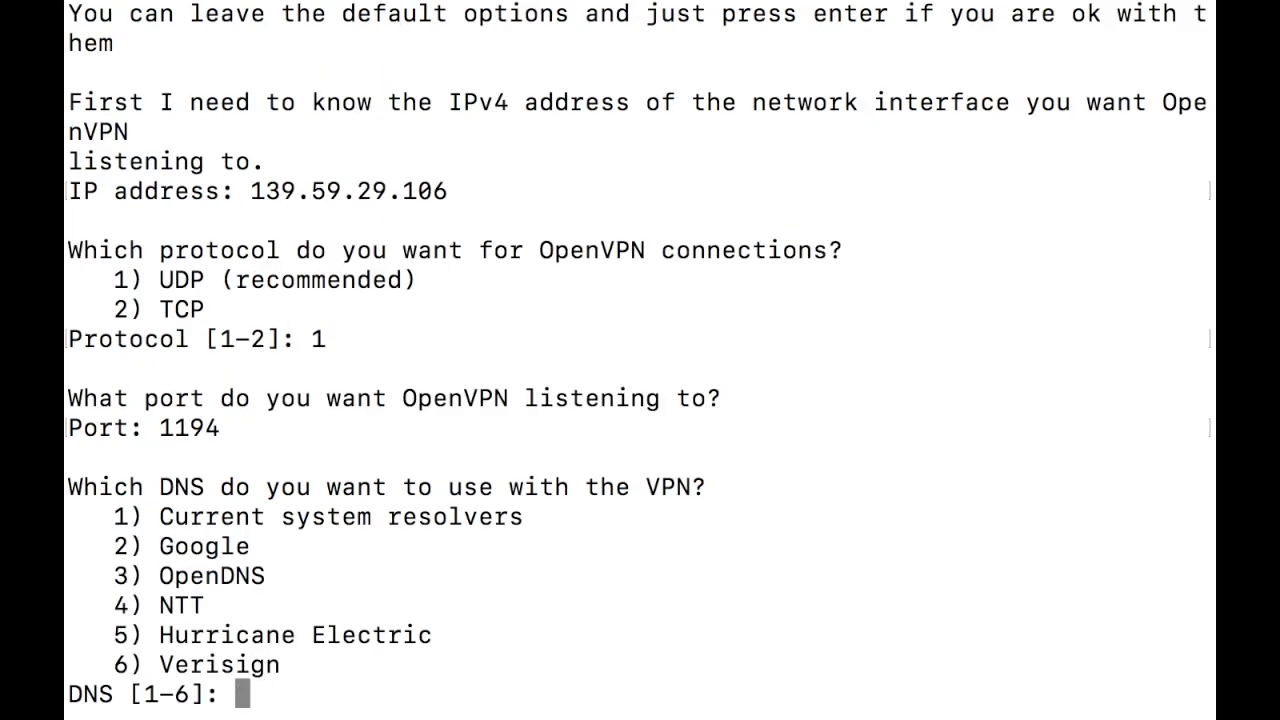
text(2)
key(Return)
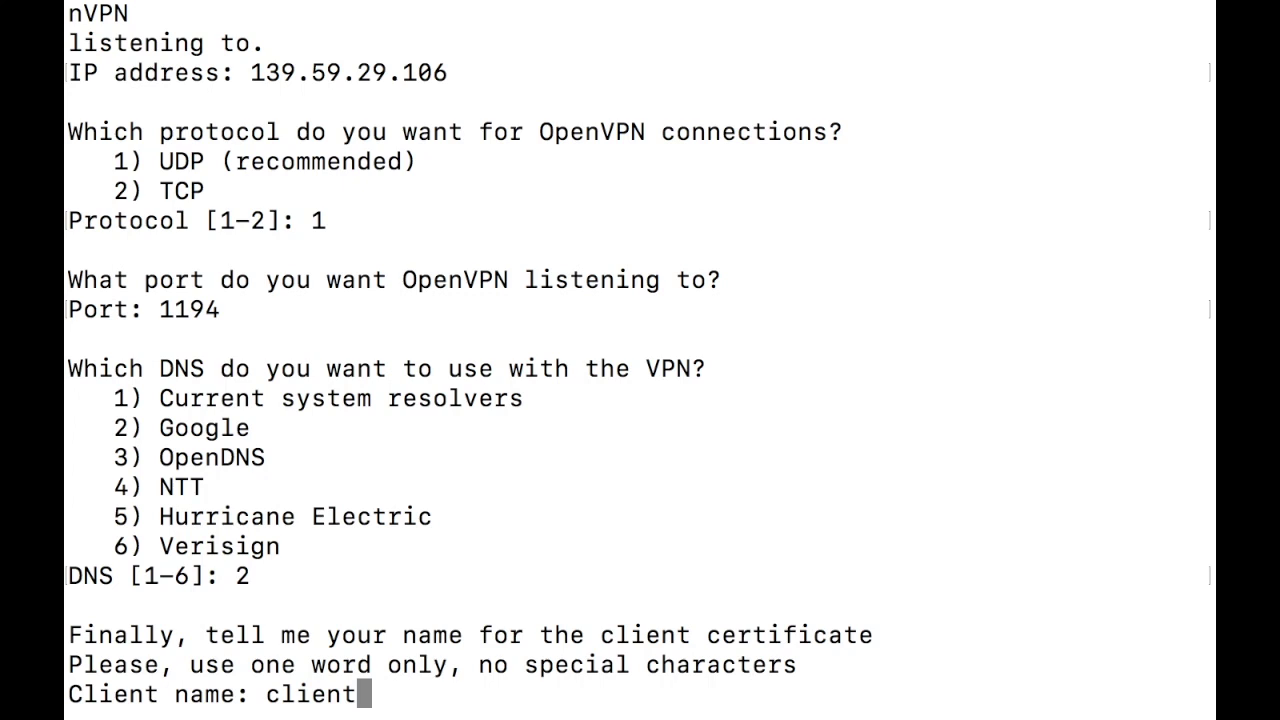
key(BackSpace)
key(BackSpace)
key(BackSpace)
key(BackSpace)
key(BackSpace)
key(BackSpace)
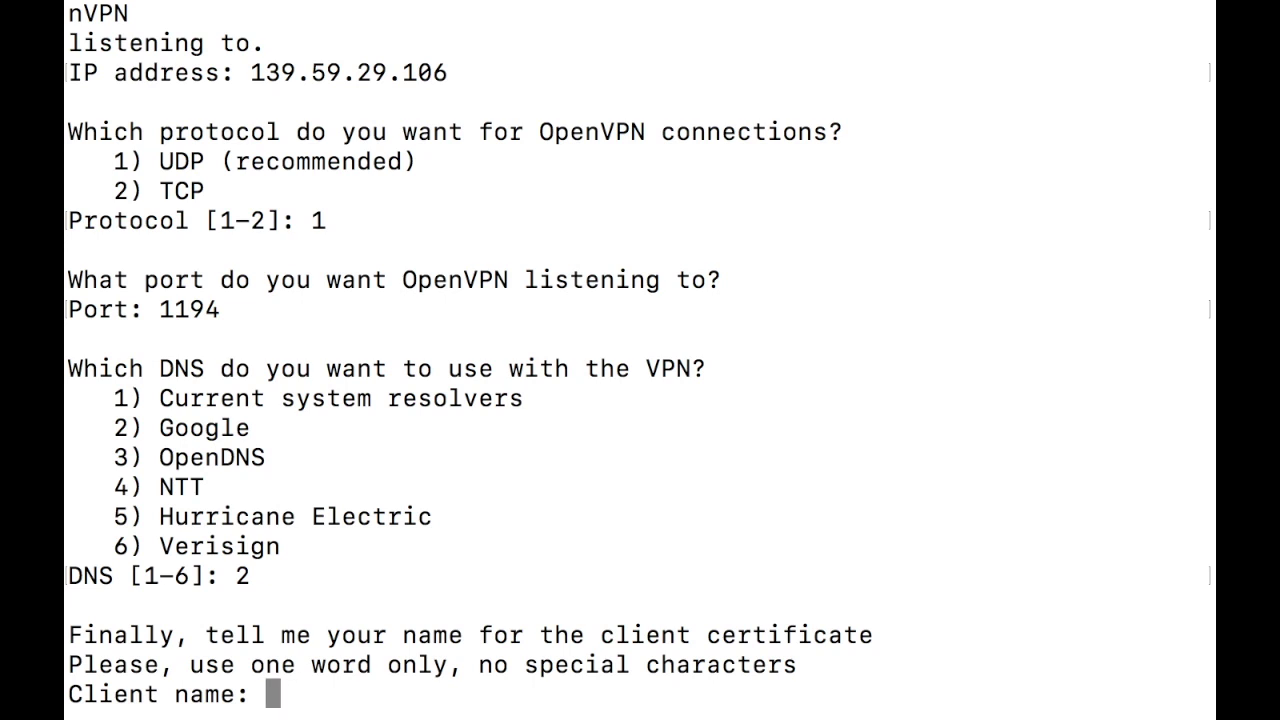
Step: Enter homevpn as the client name, let the installer finish, and clear the screen
text(home)
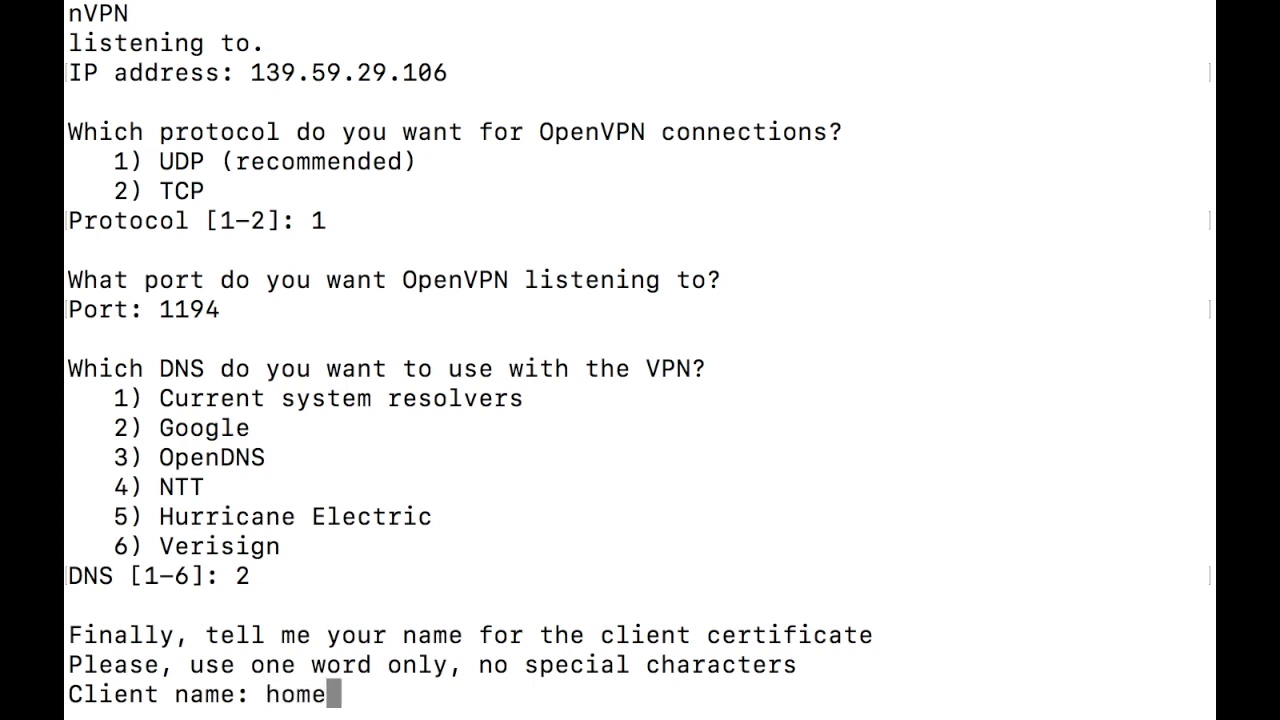
text(vpn)
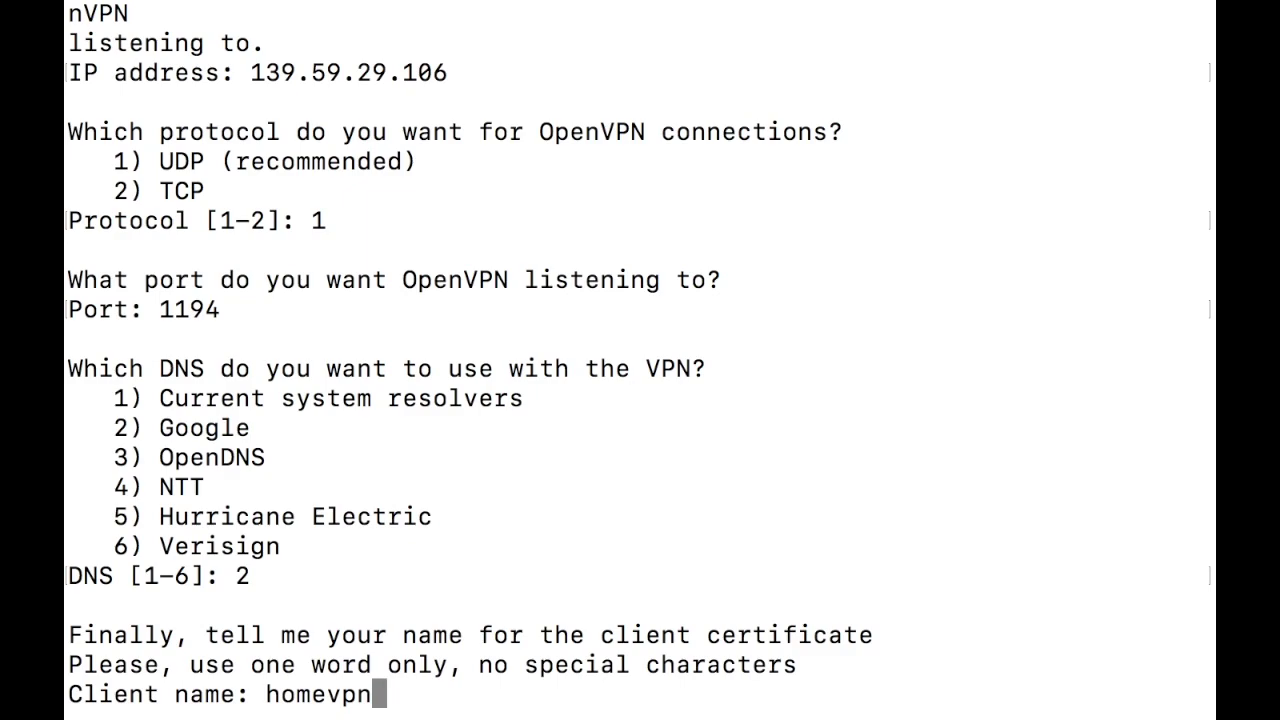
key(Return)
key(Return)
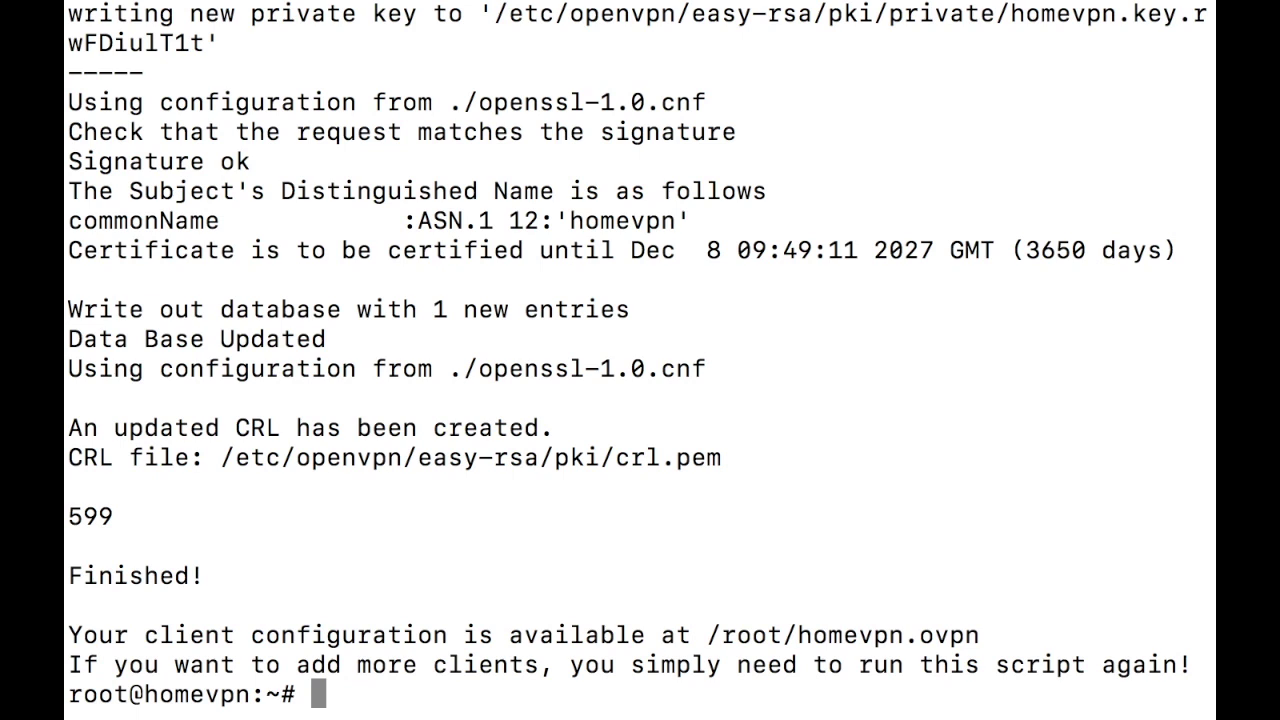
key(ctrl+l)
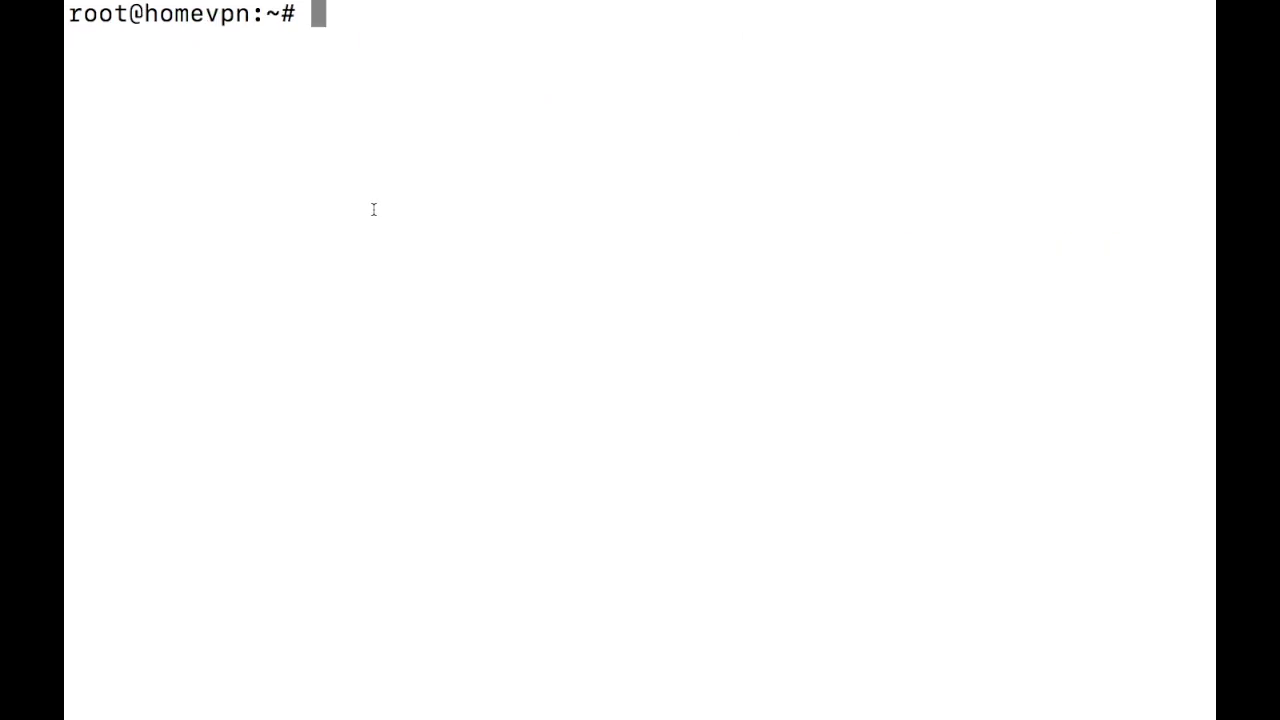
Step: Clear the screen and run ls in the droplet's home folder
key(Return)
key(Return)
key(Return)
key(ctrl+l)
text(ls)
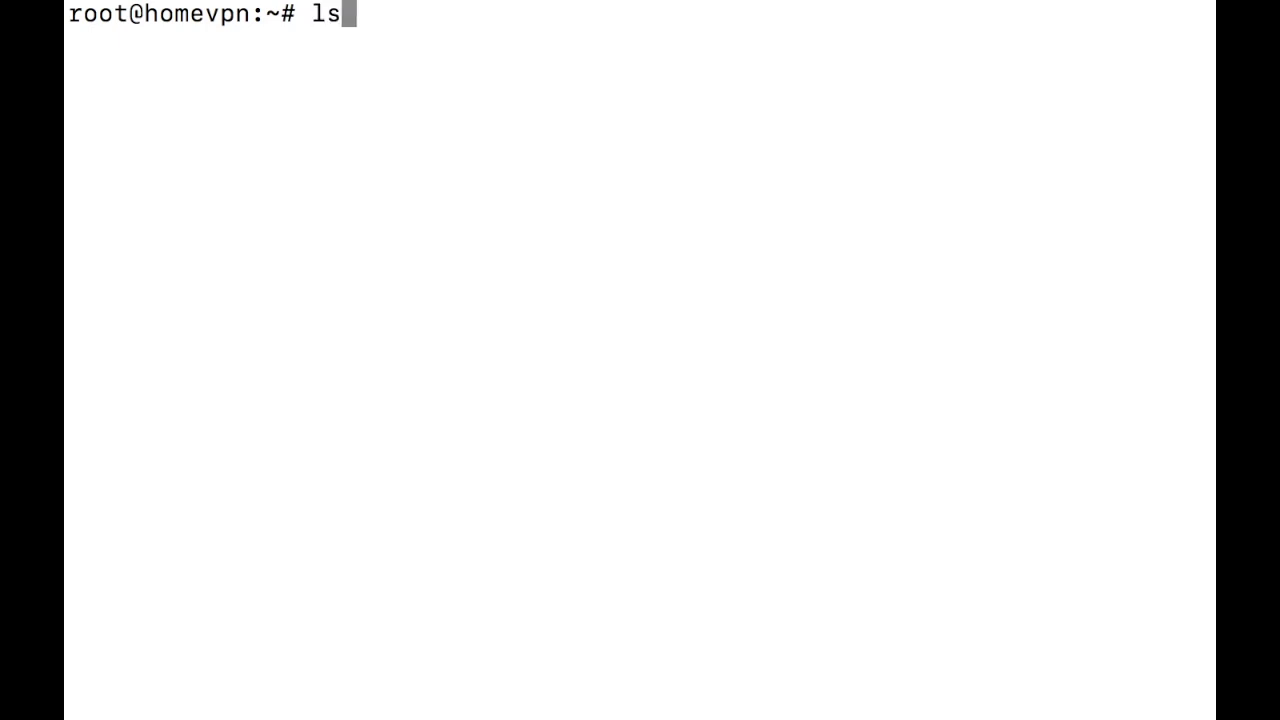
key(Return)
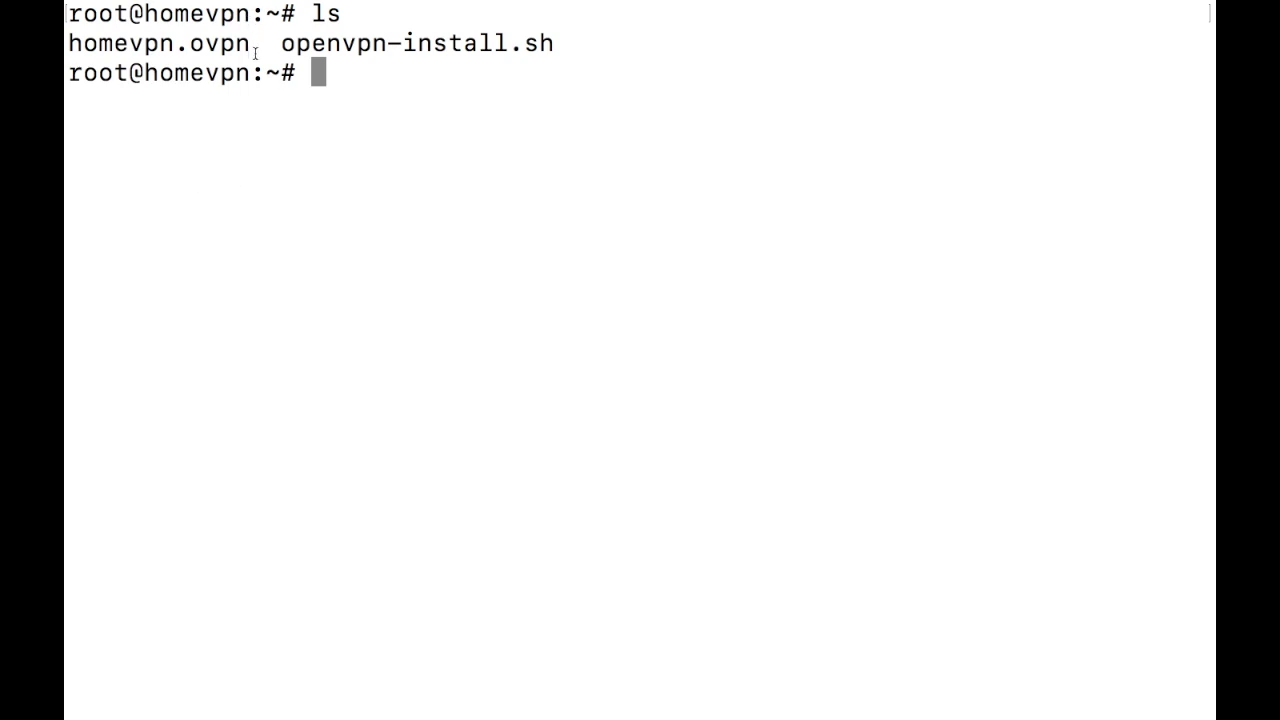
Step: Highlight homevpn.ovpn and openvpn-install.sh in the listing, then open a new local tab
drag(258, 46, 72, 42)
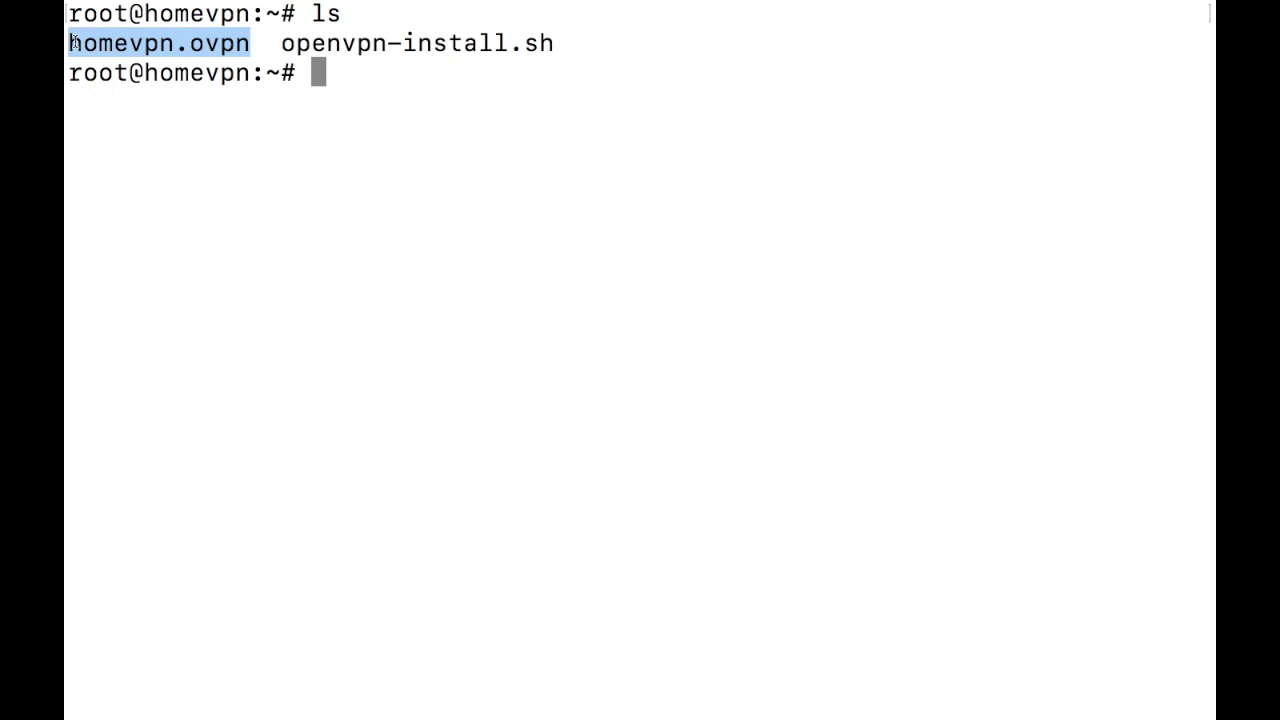
drag(280, 43, 632, 51)
click(573, 93)
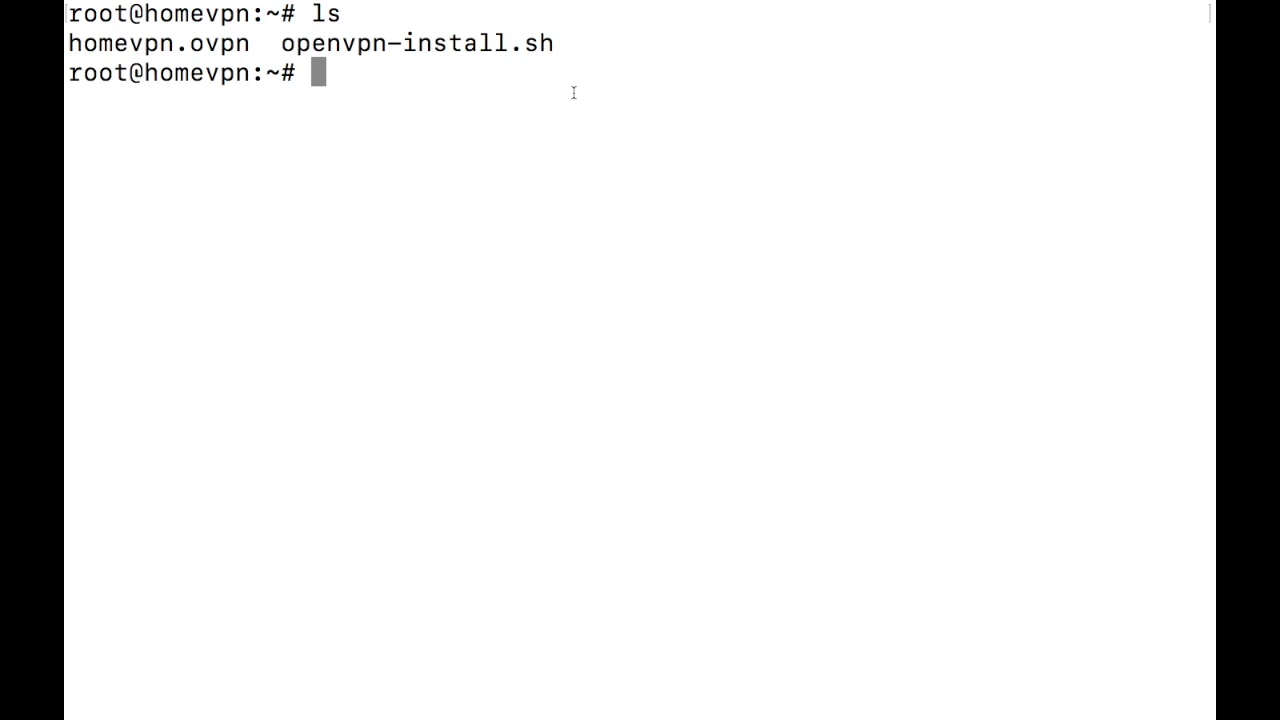
key(super+t)
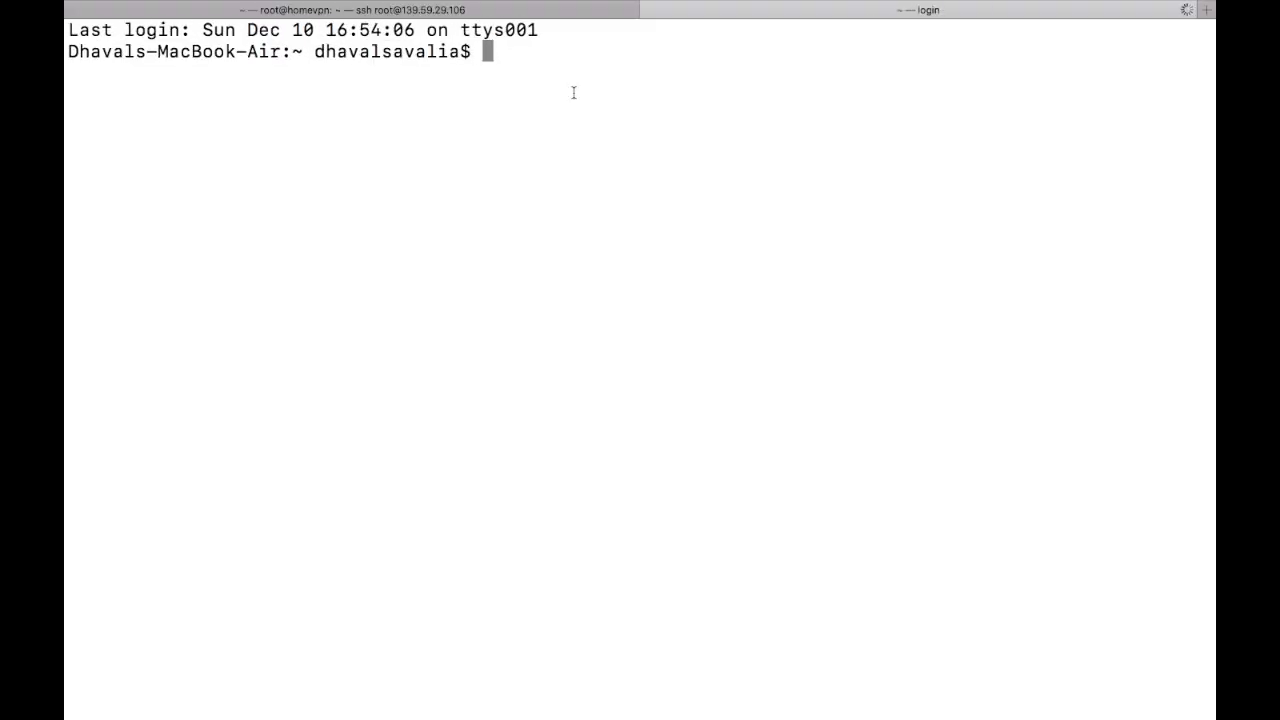
key(super+plus)
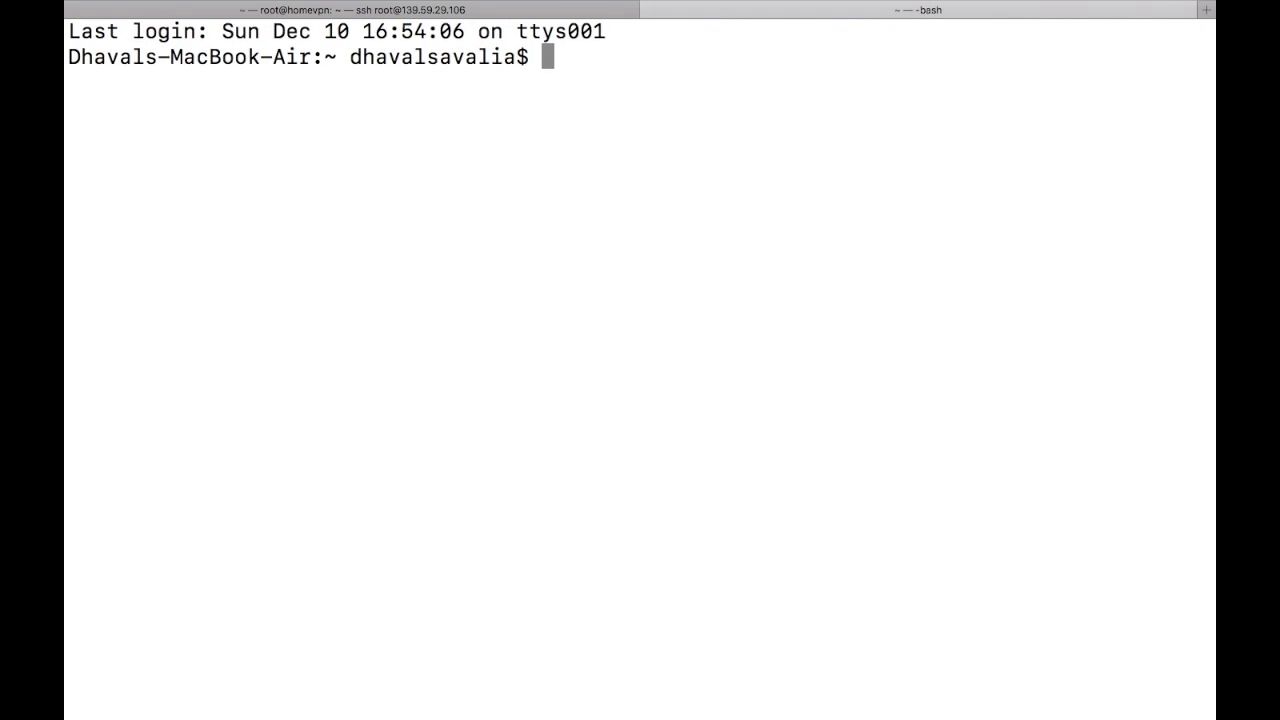
text(scp root)
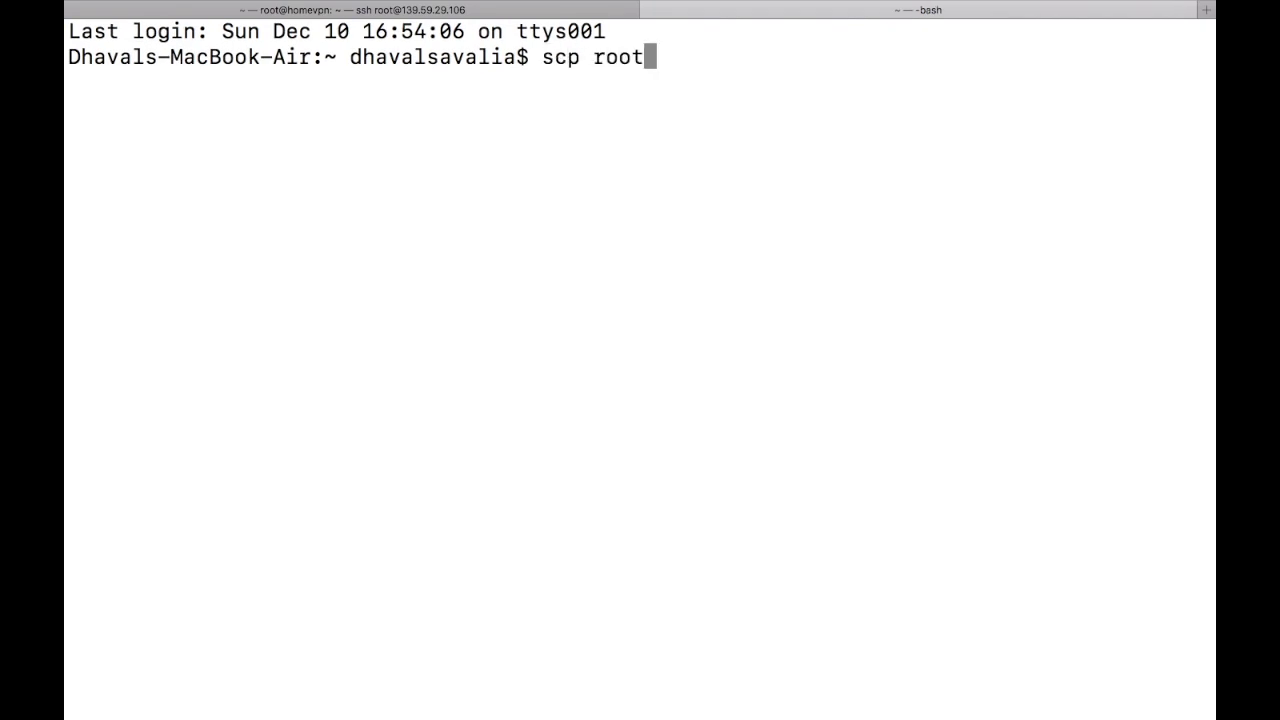
text(@139.59)
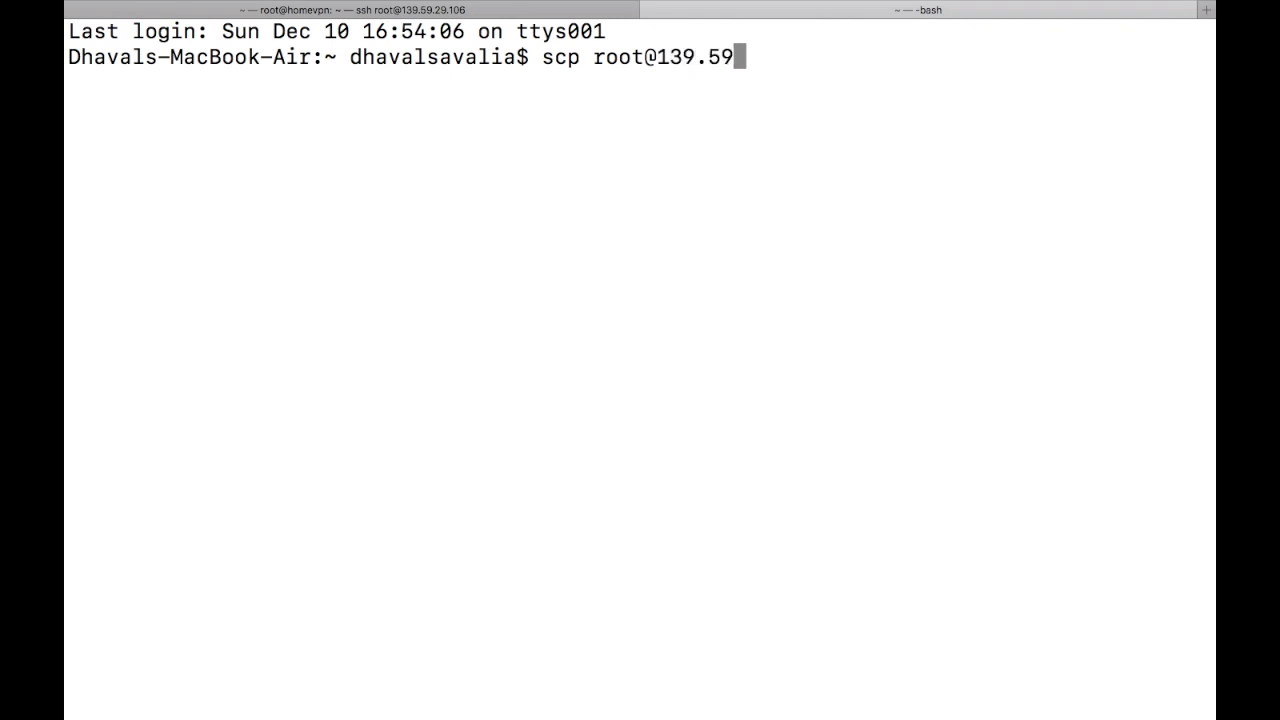
text(.29.1)
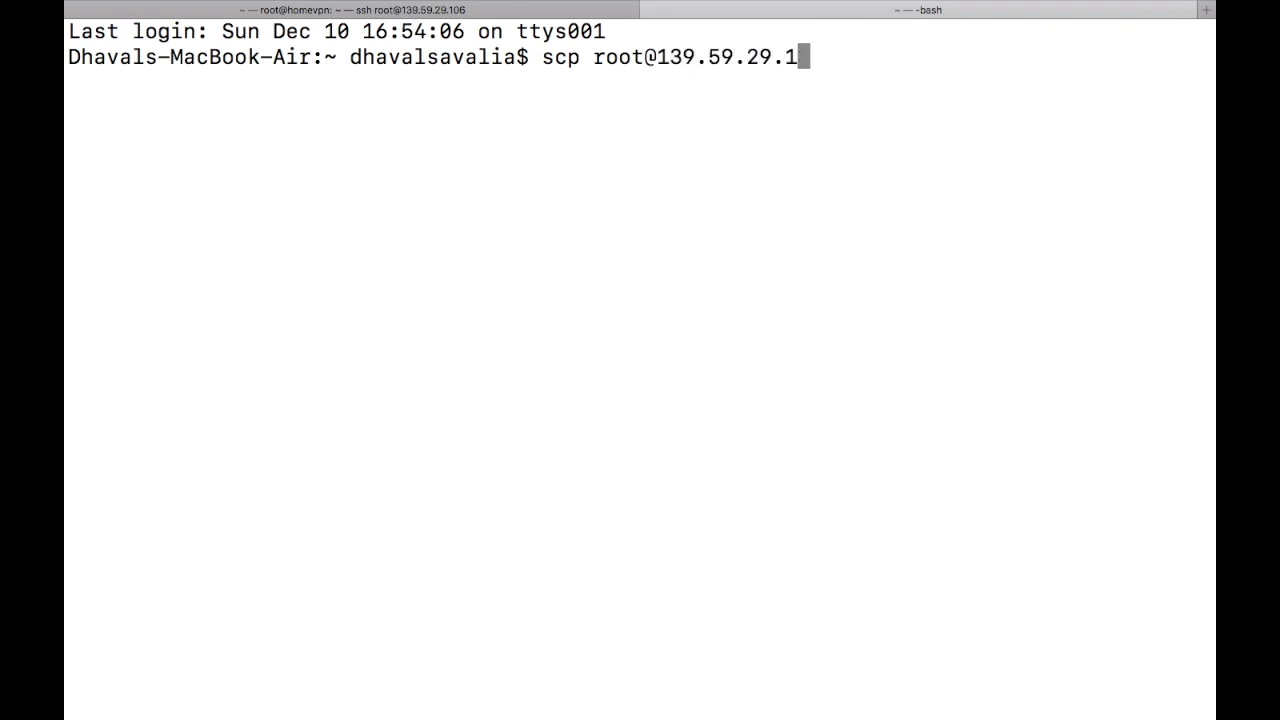
text(06:~)
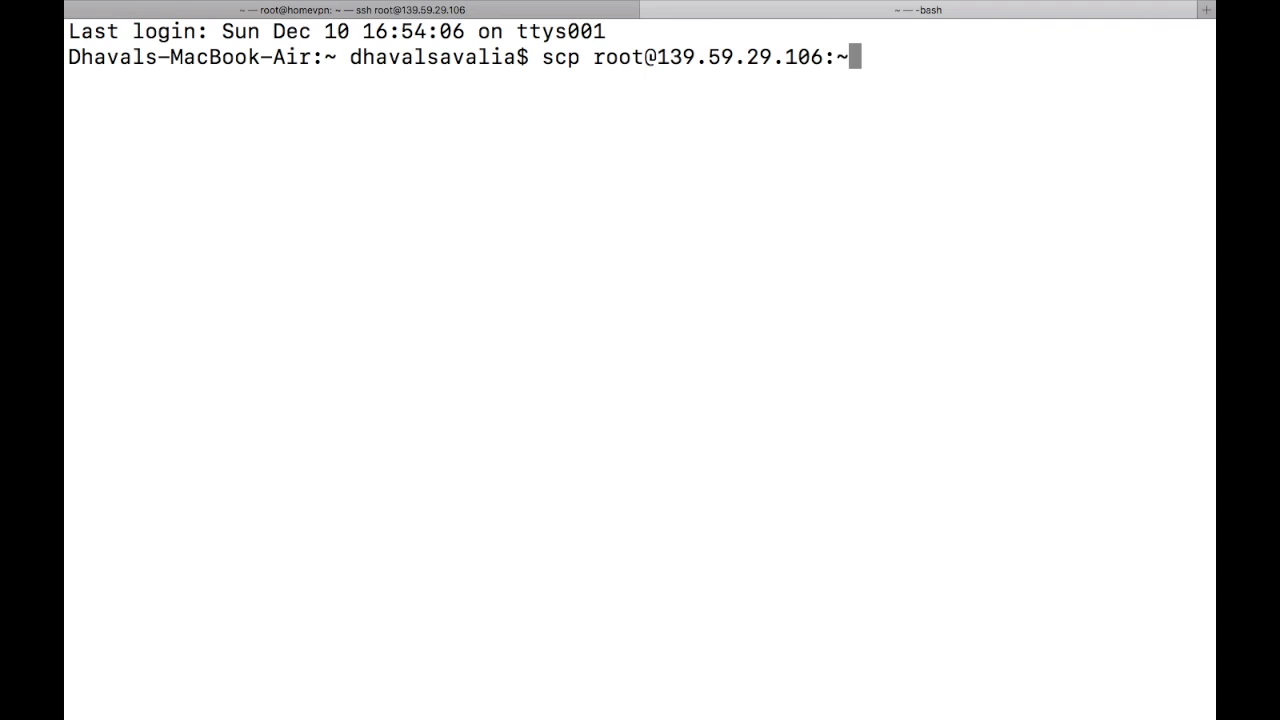
text(/hom)
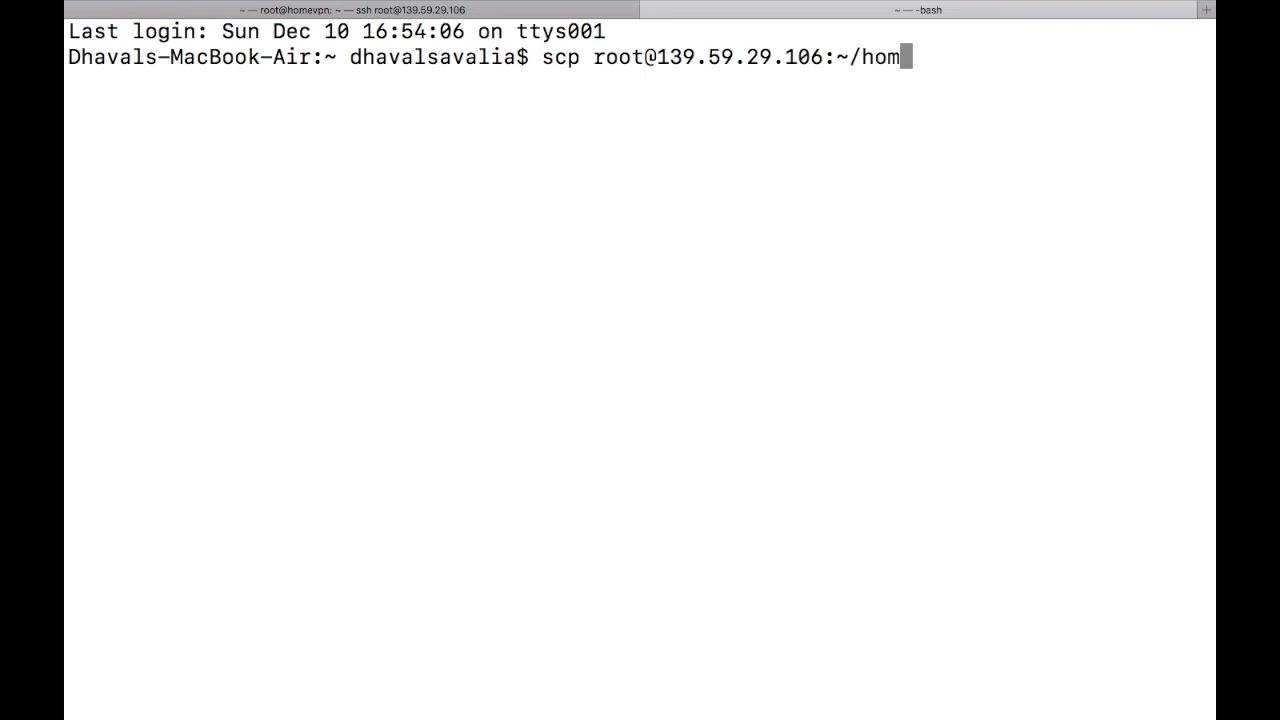
text(evpn.)
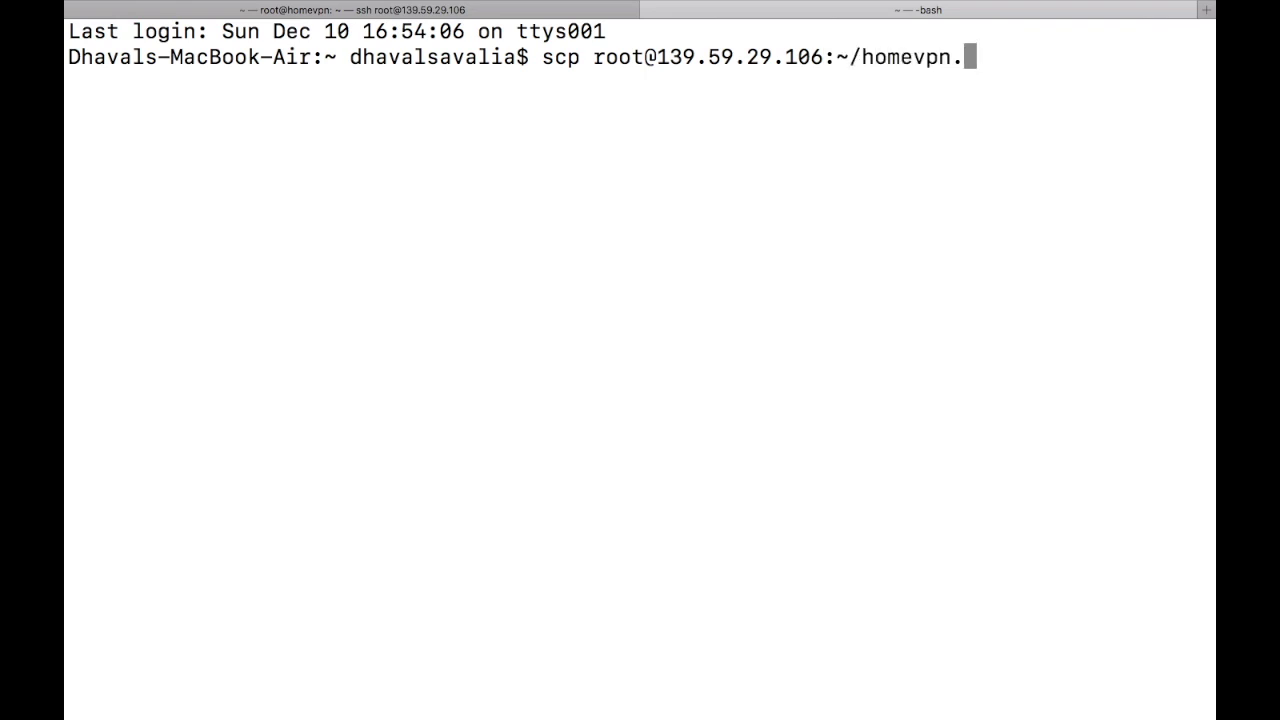
text(ovpn )
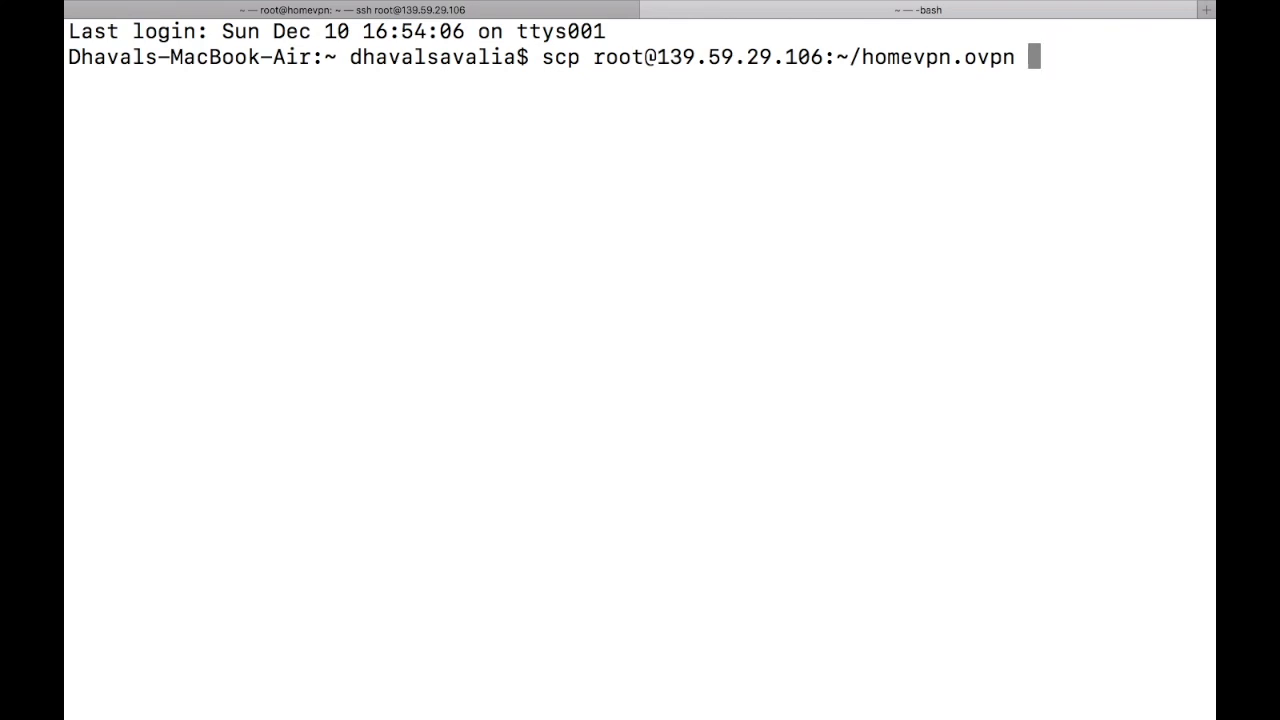
text(~/Desktop)
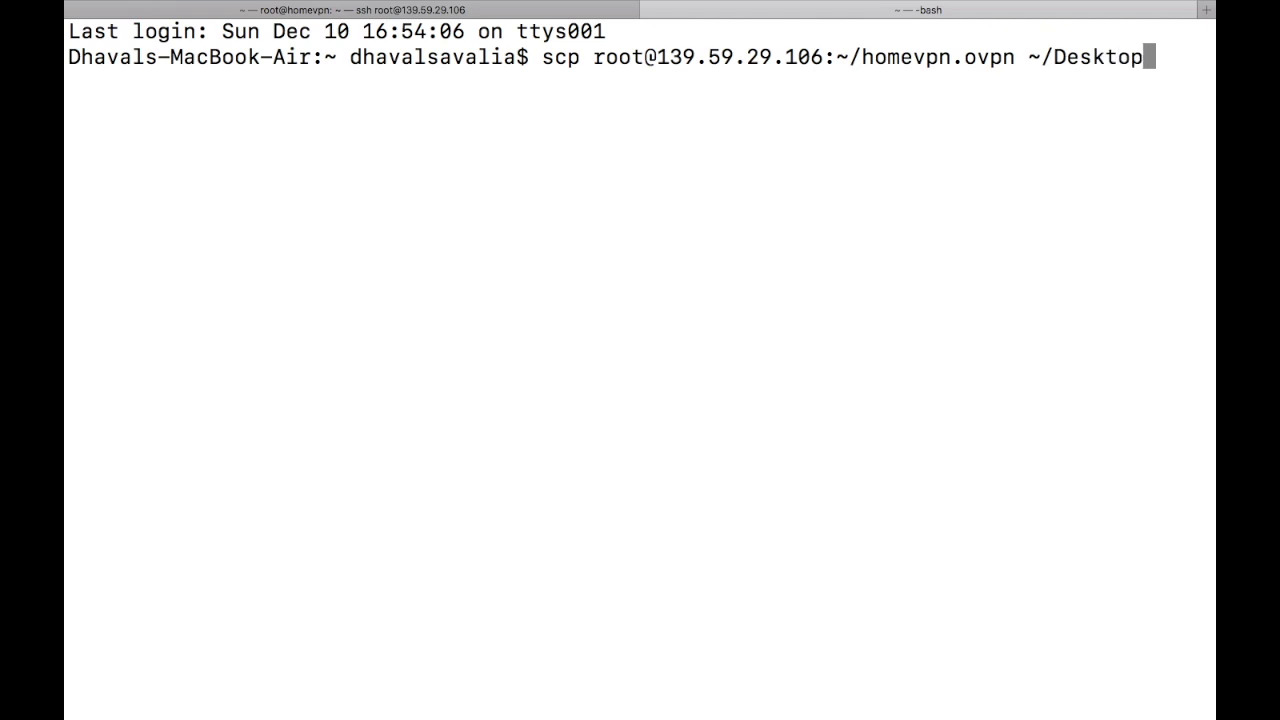
key(Return)
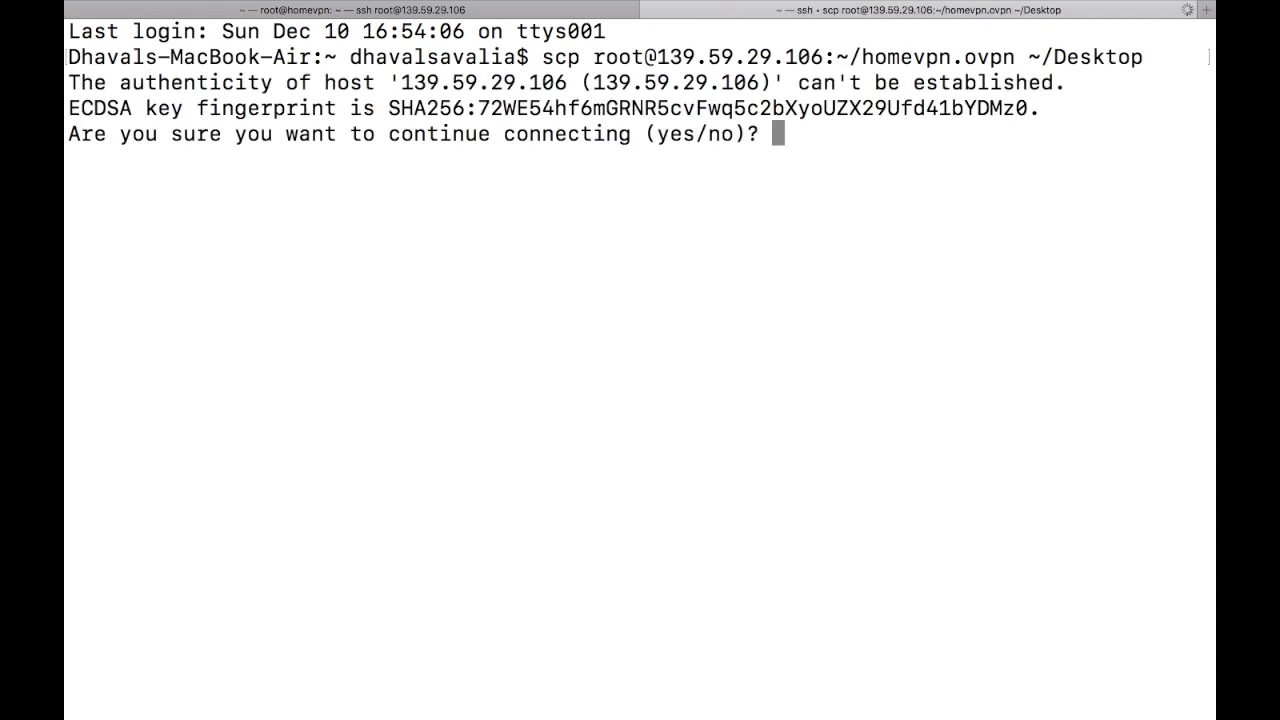
text(yes)
key(Return)
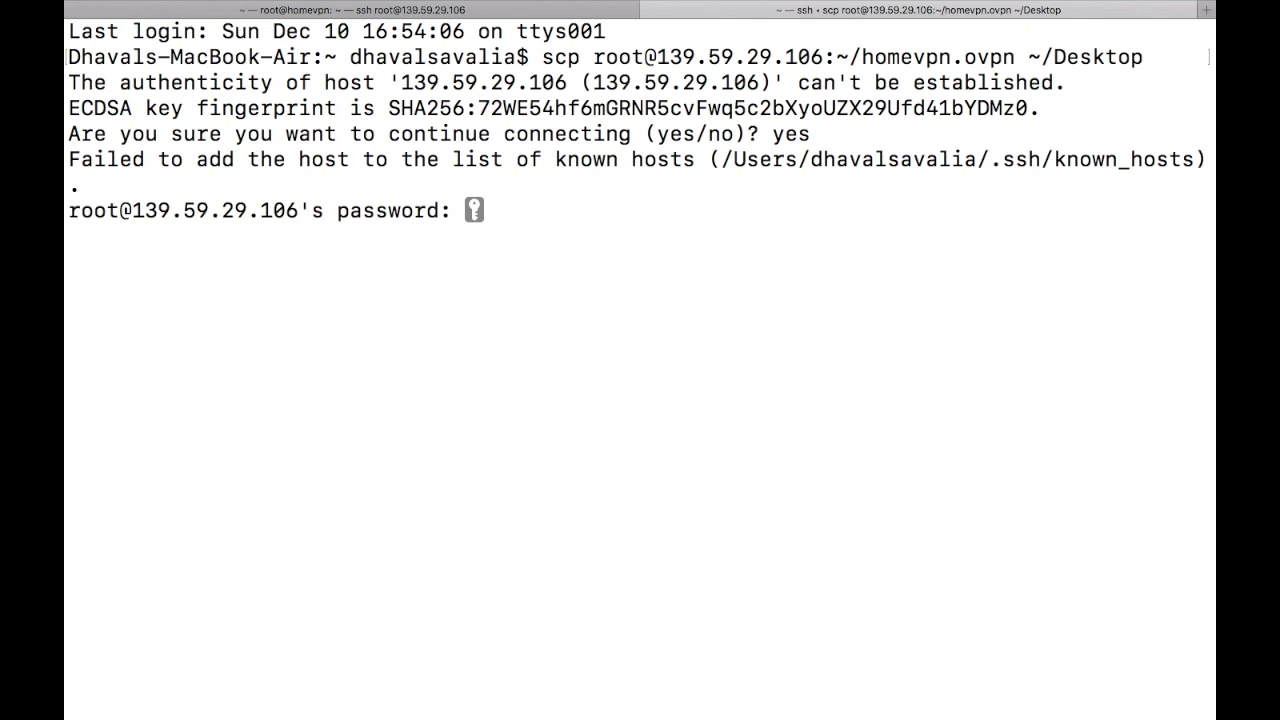
key(Return)
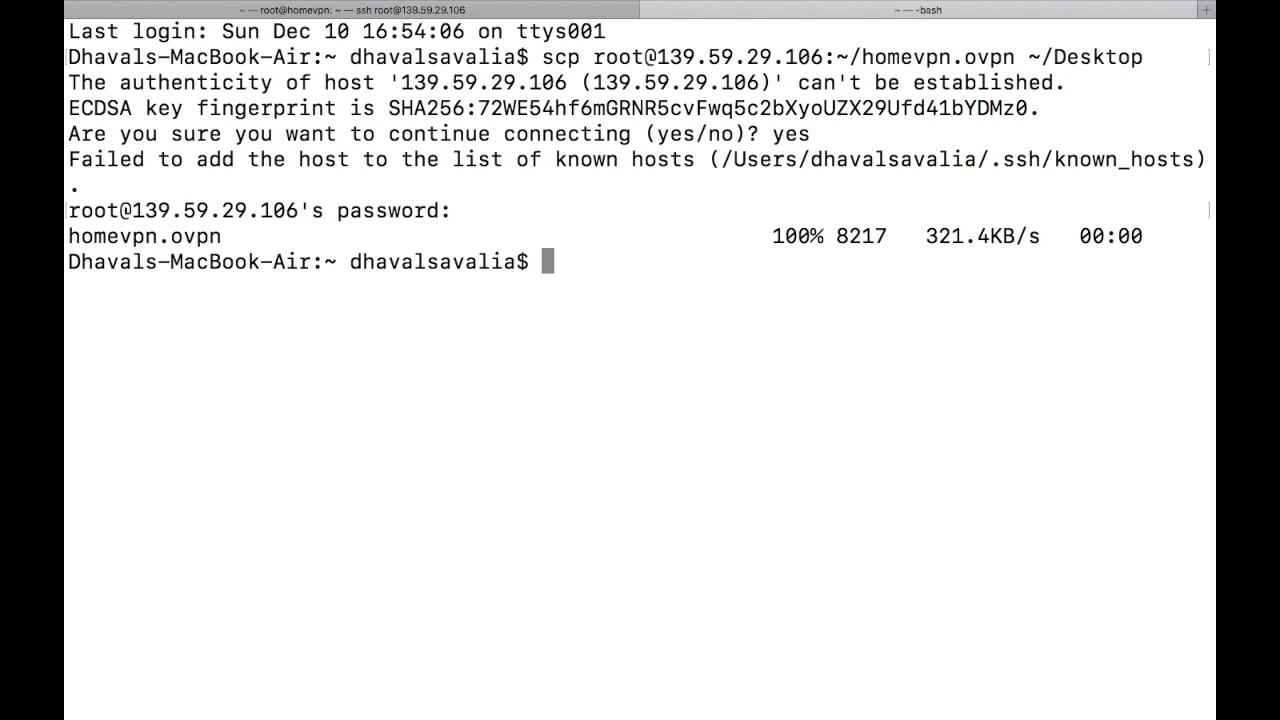
Step: Switch to the desktop space and check that homevpn.ovpn appears there
key(ctrl+Left)
drag(1113, 64, 1193, 100)
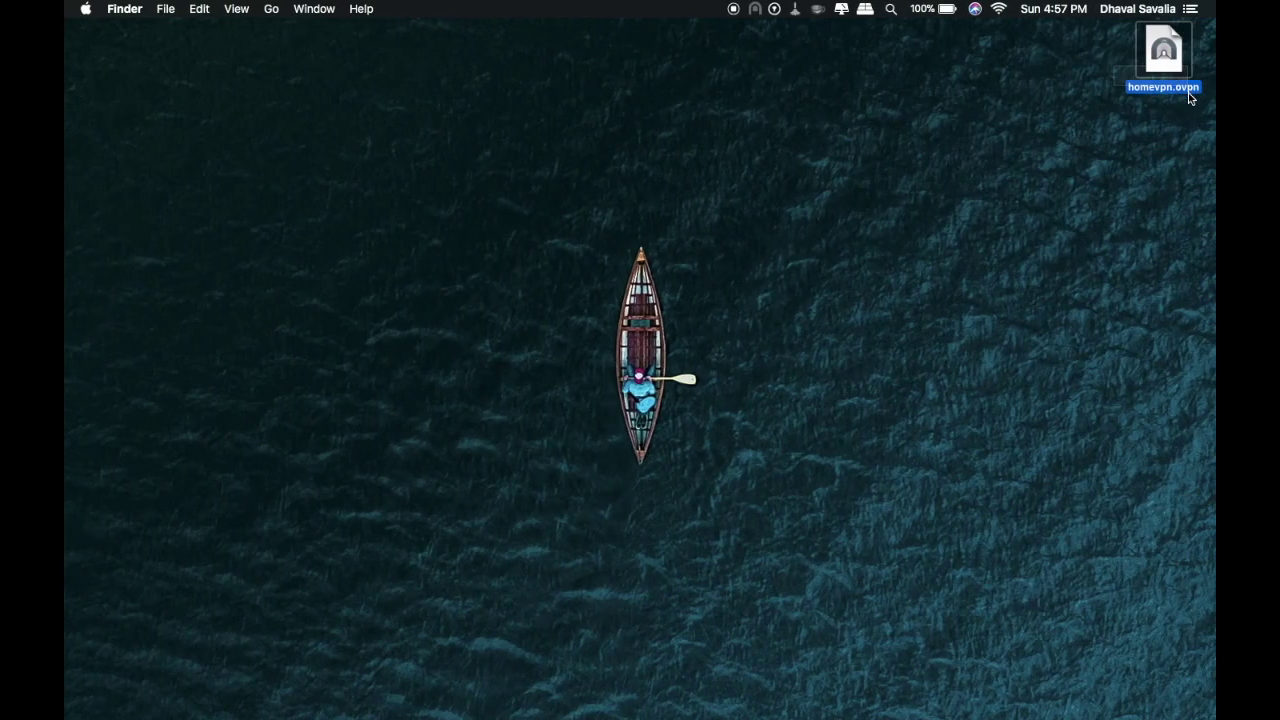
click(1173, 127)
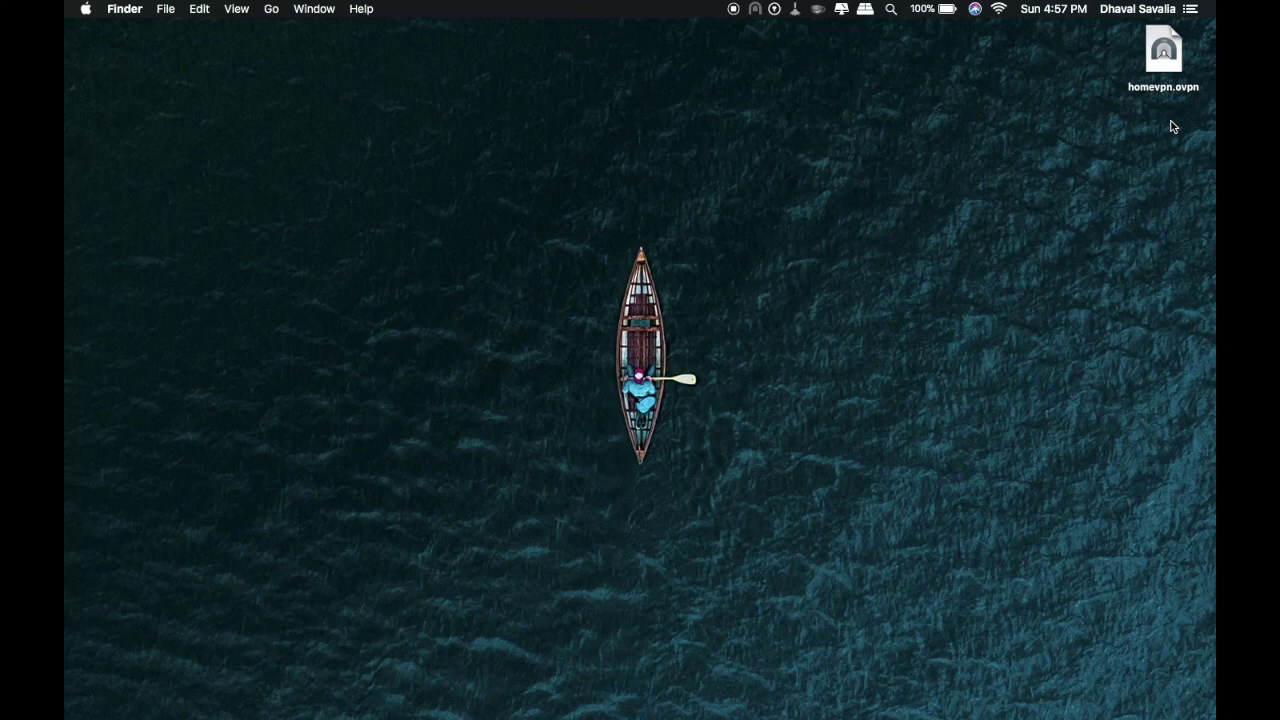
key(ctrl+Right)
key(ctrl+Right)
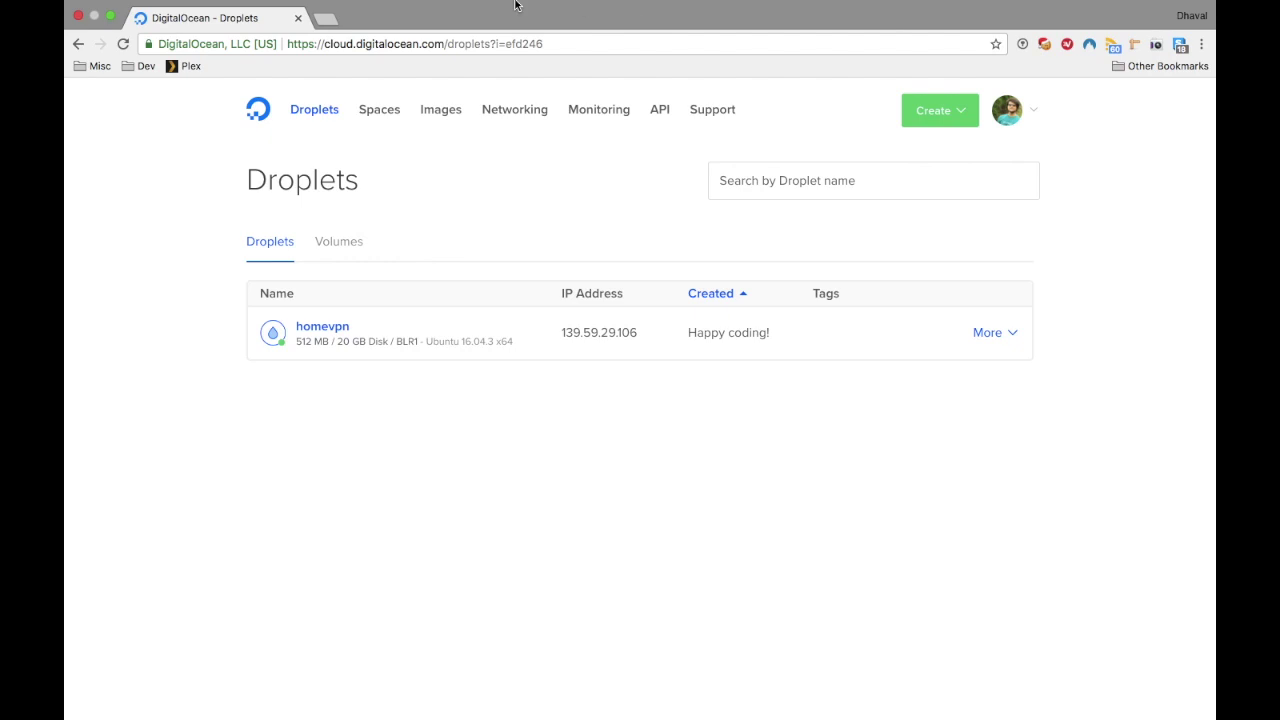
click(325, 19)
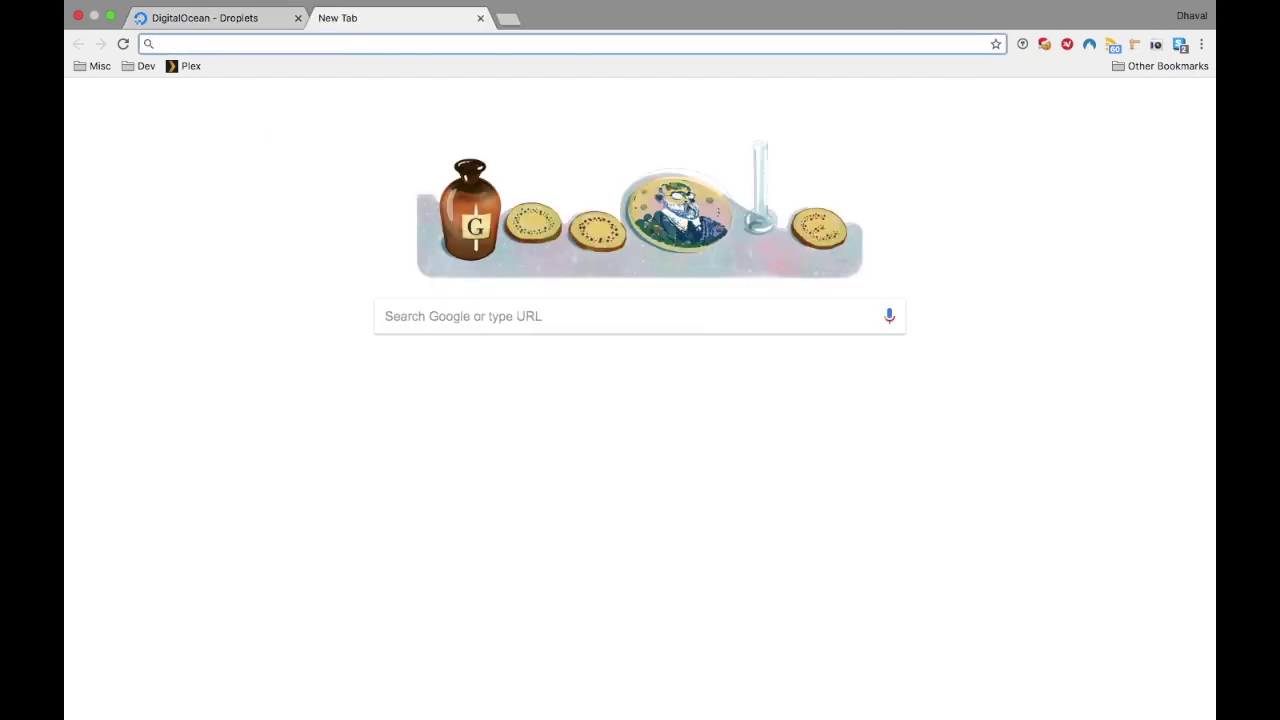
text(wha)
key(Right)
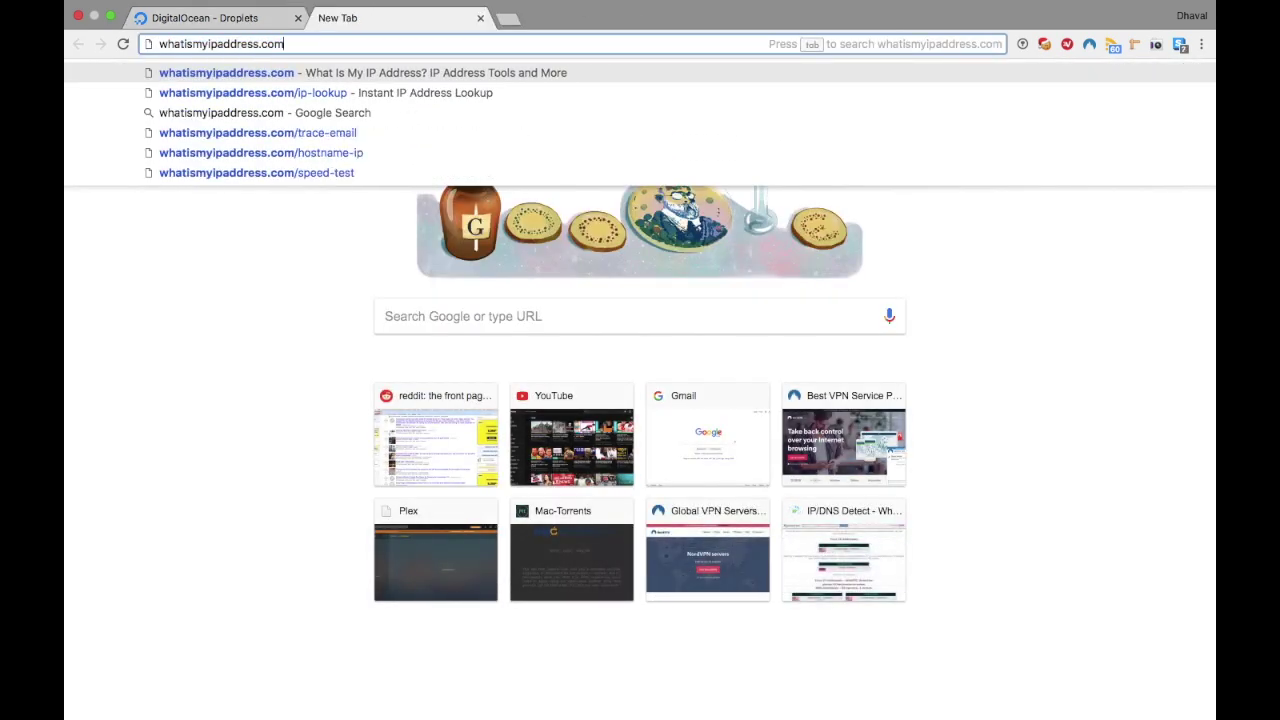
key(Return)
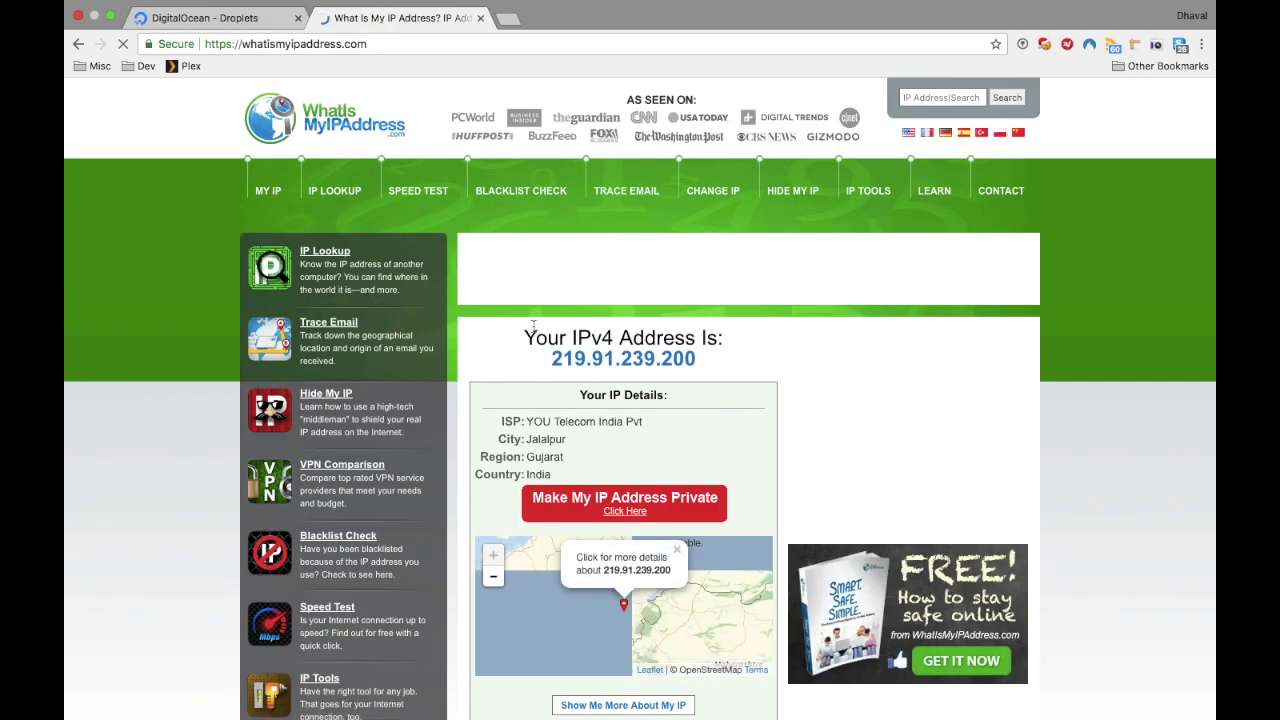
drag(549, 360, 697, 360)
click(562, 475)
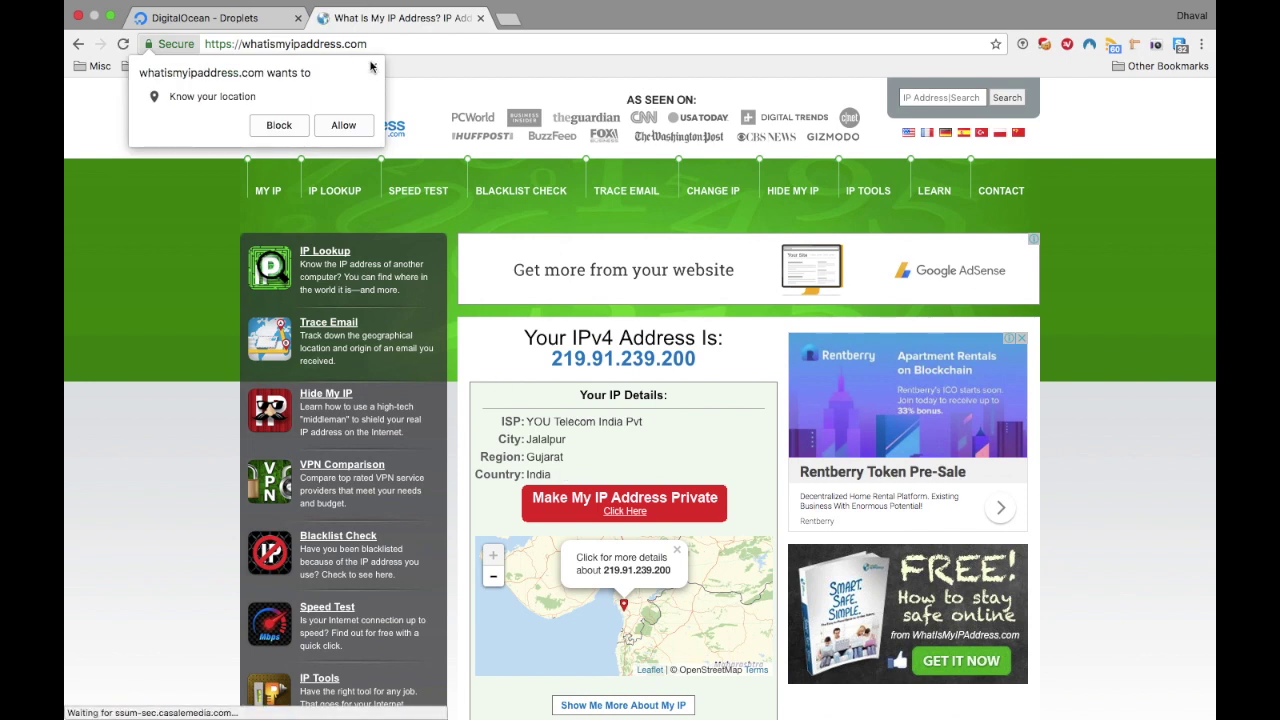
key(ctrl+Right)
key(ctrl+Right)
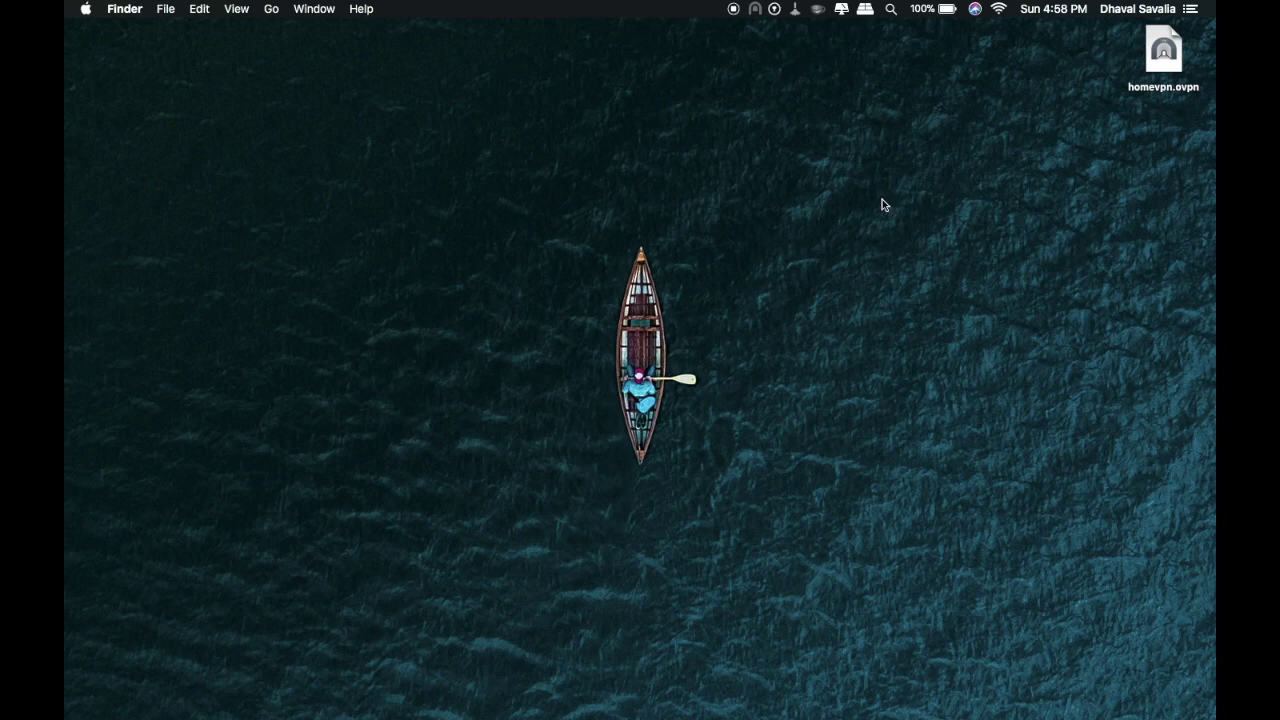
Step: Install homevpn.ovpn in Tunnelblick for Only Me, authorise with the admin password, and connect homevpn
click(1168, 66)
double_click(1168, 66)
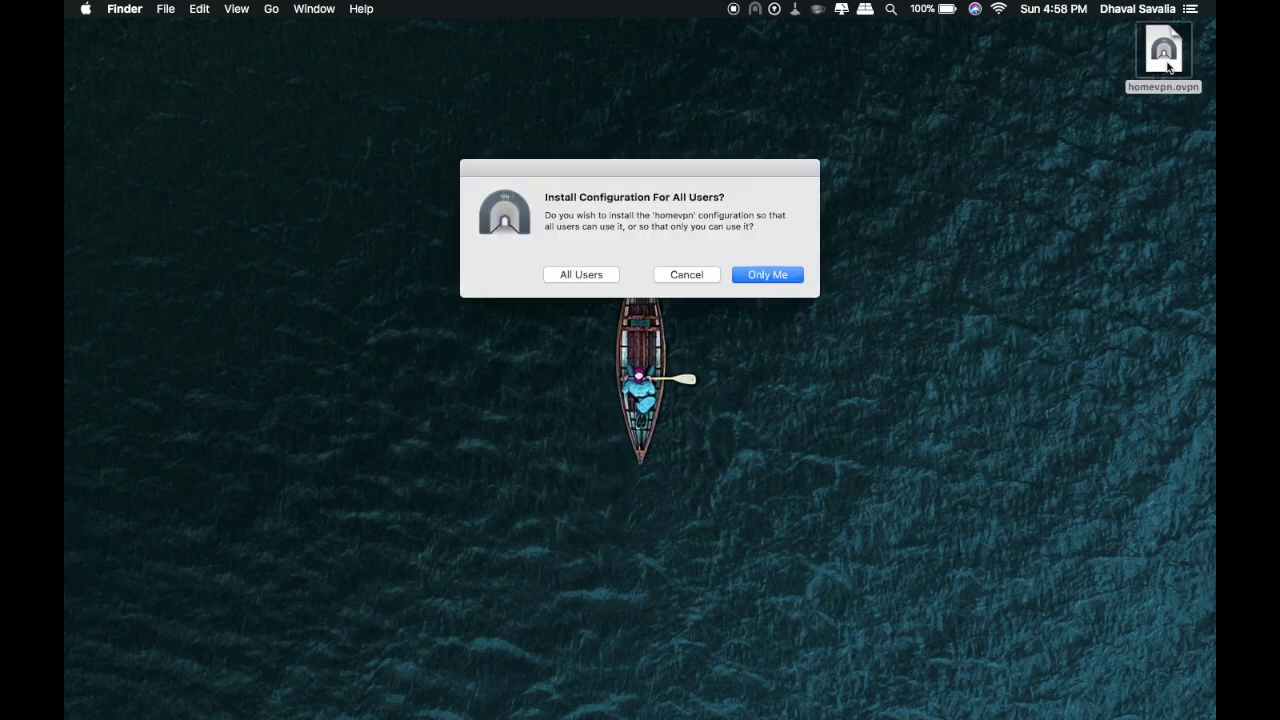
click(784, 274)
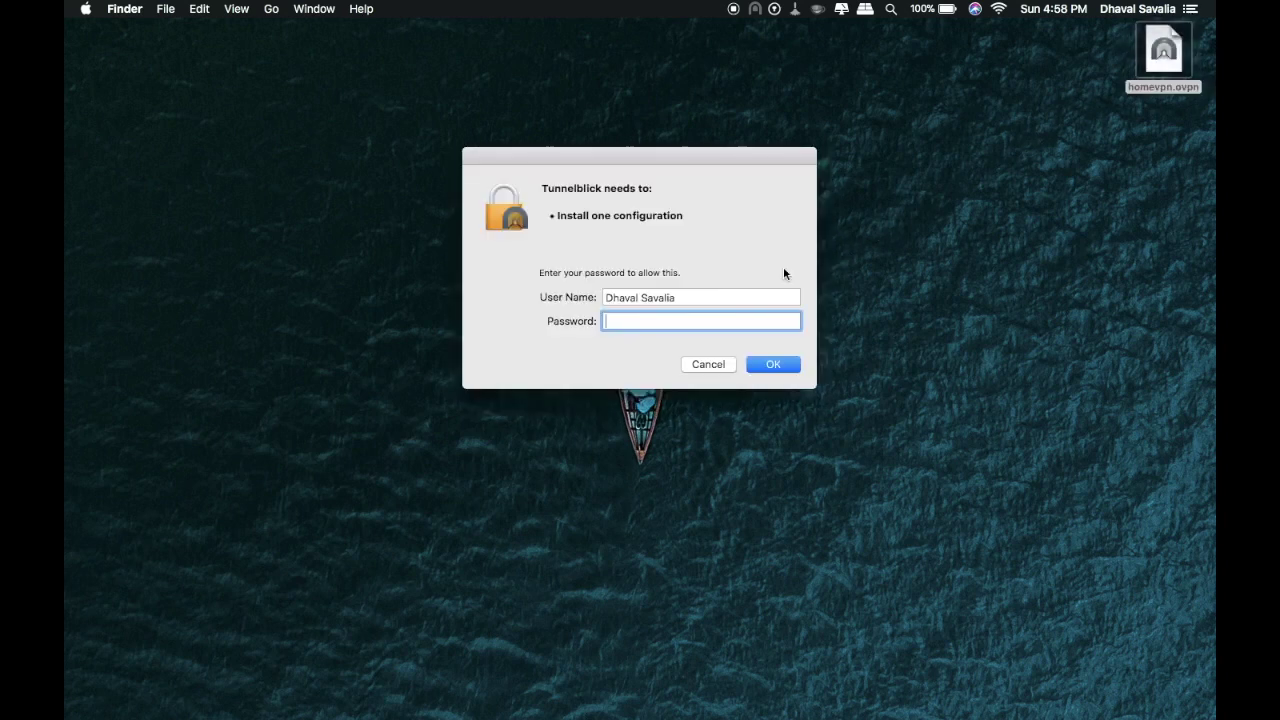
text(1)
key(Return)
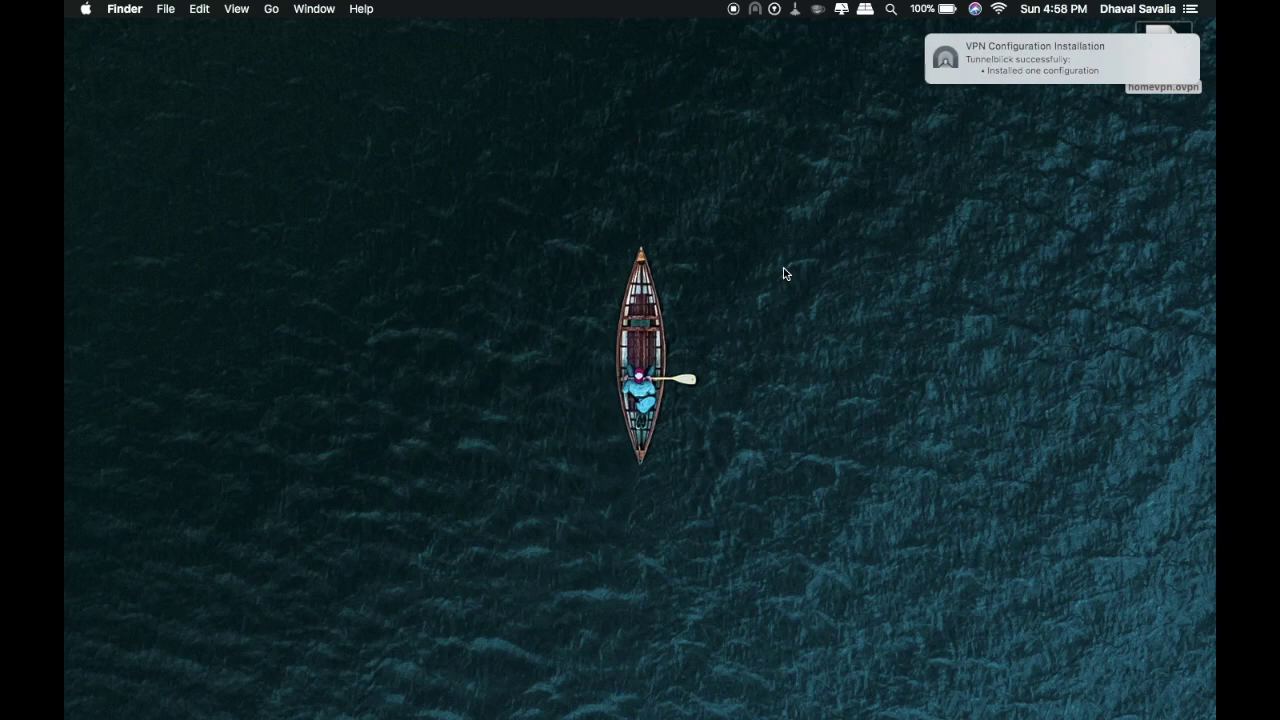
click(757, 12)
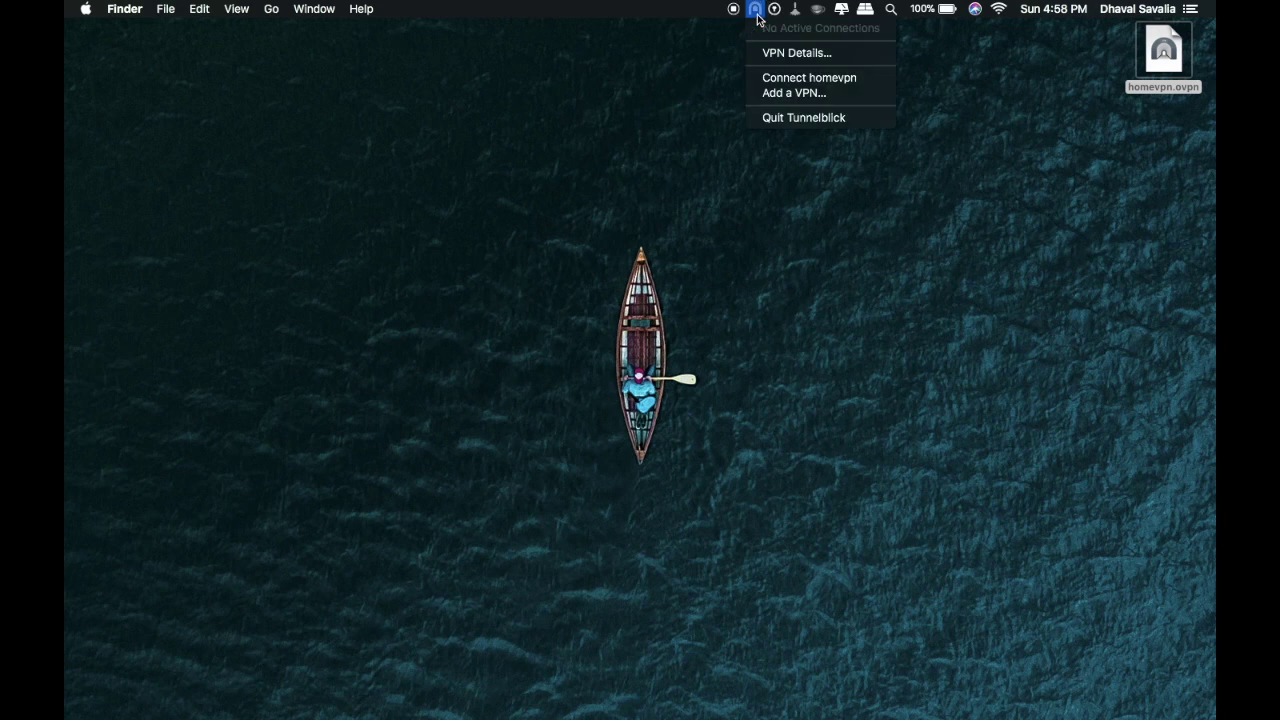
click(781, 79)
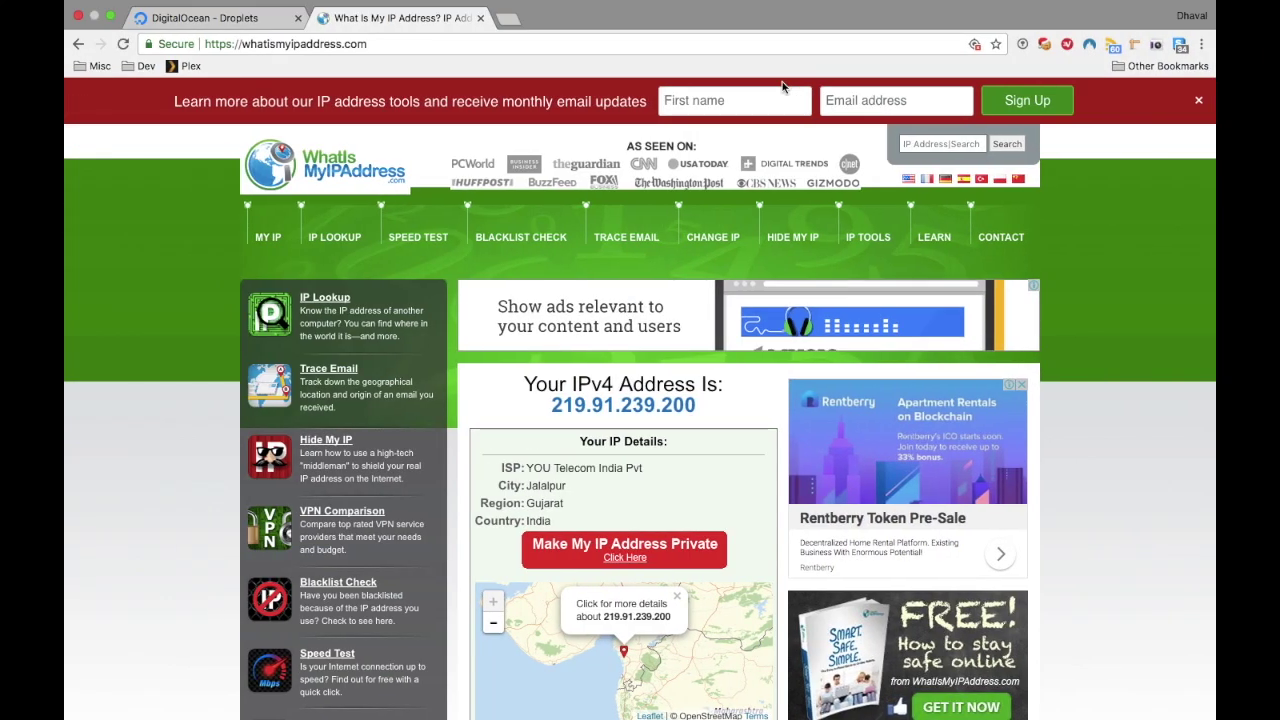
Step: Reload whatismyipaddress.com to recheck the public IP after connecting homevpn
key(super+r)
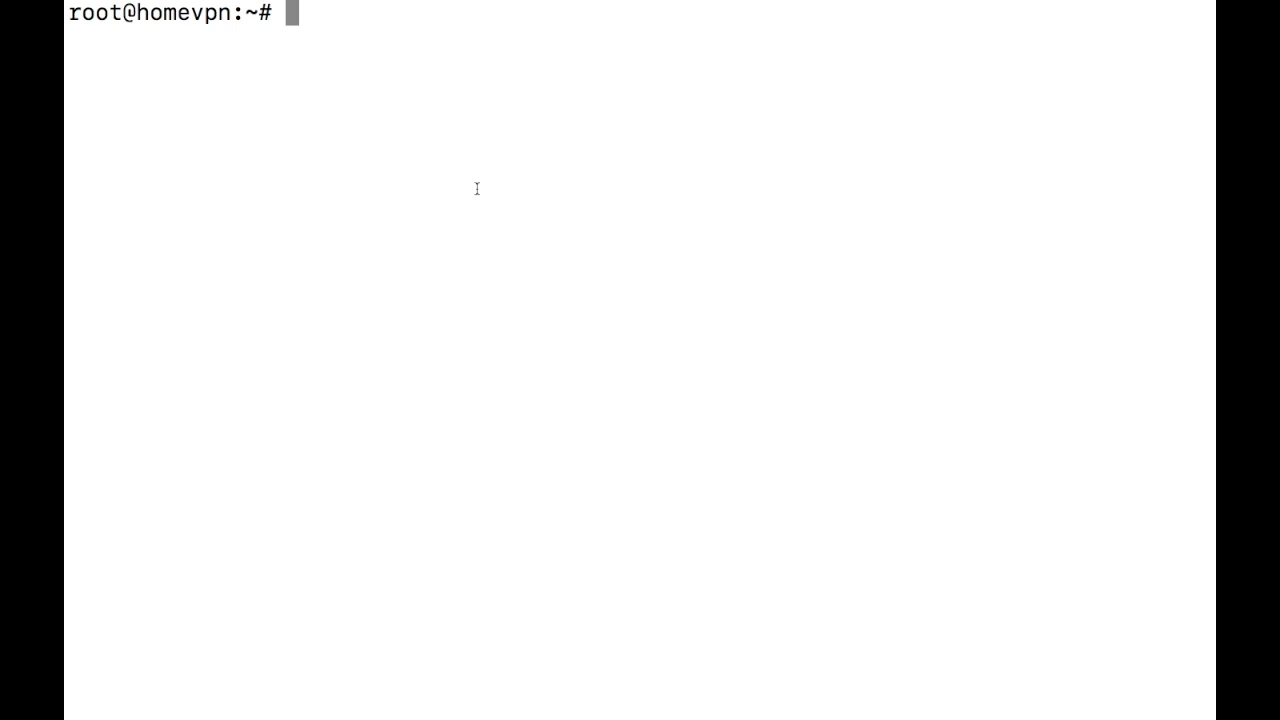
Step: Run openvpn-install.sh, choose 1 to add a user, and create the client named mom
text(bash)
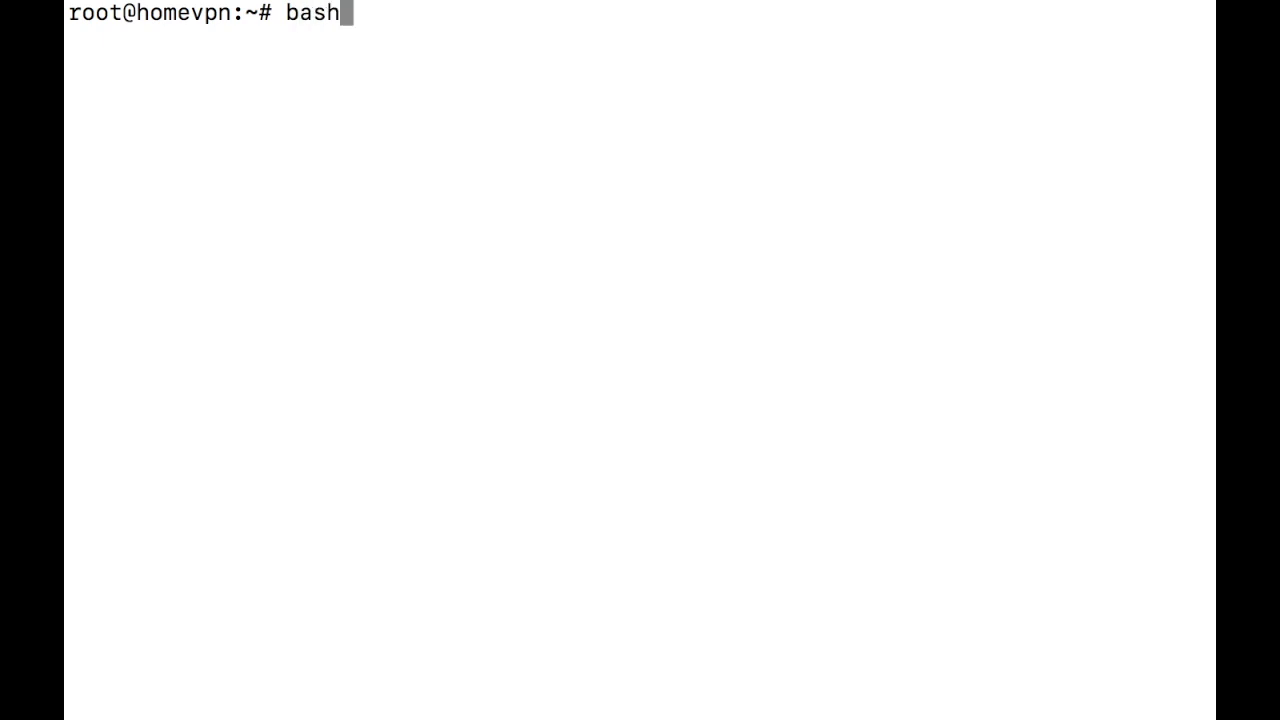
text( o)
key(Tab)
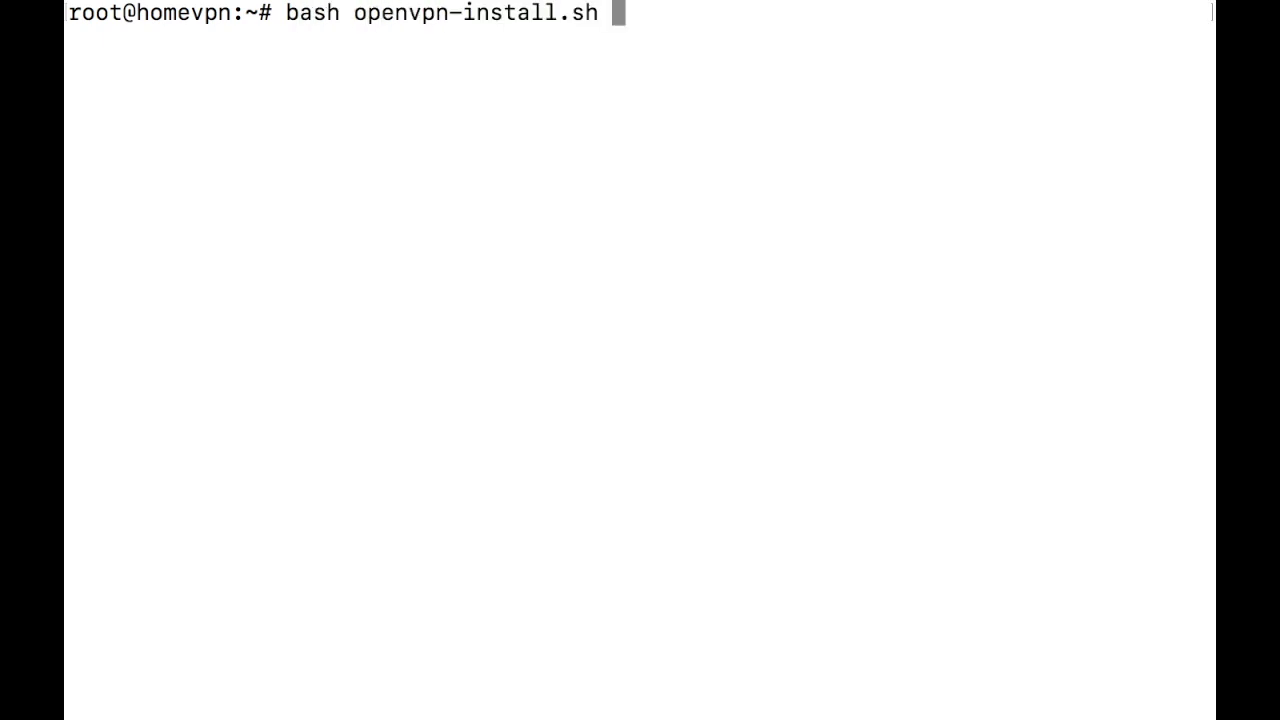
key(Return)
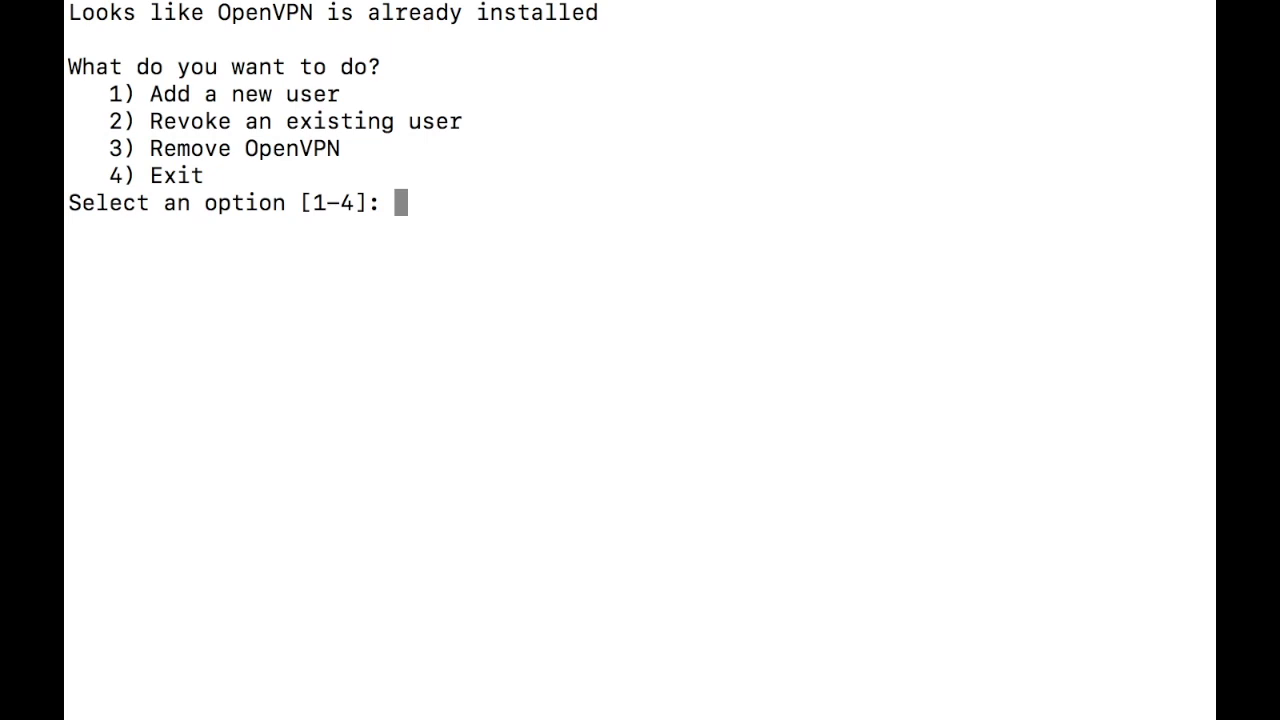
text(1)
key(Return)
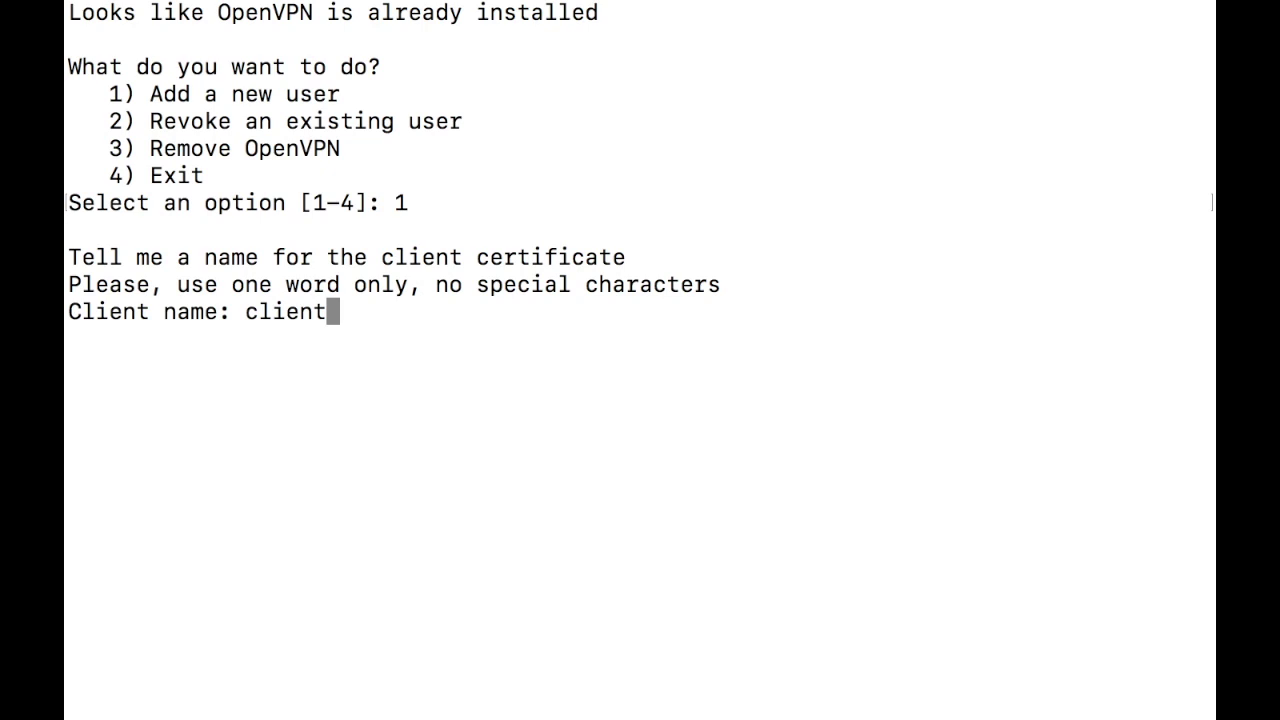
key(BackSpace)
key(BackSpace)
key(BackSpace)
key(BackSpace)
key(BackSpace)
key(BackSpace)
text(iphone)
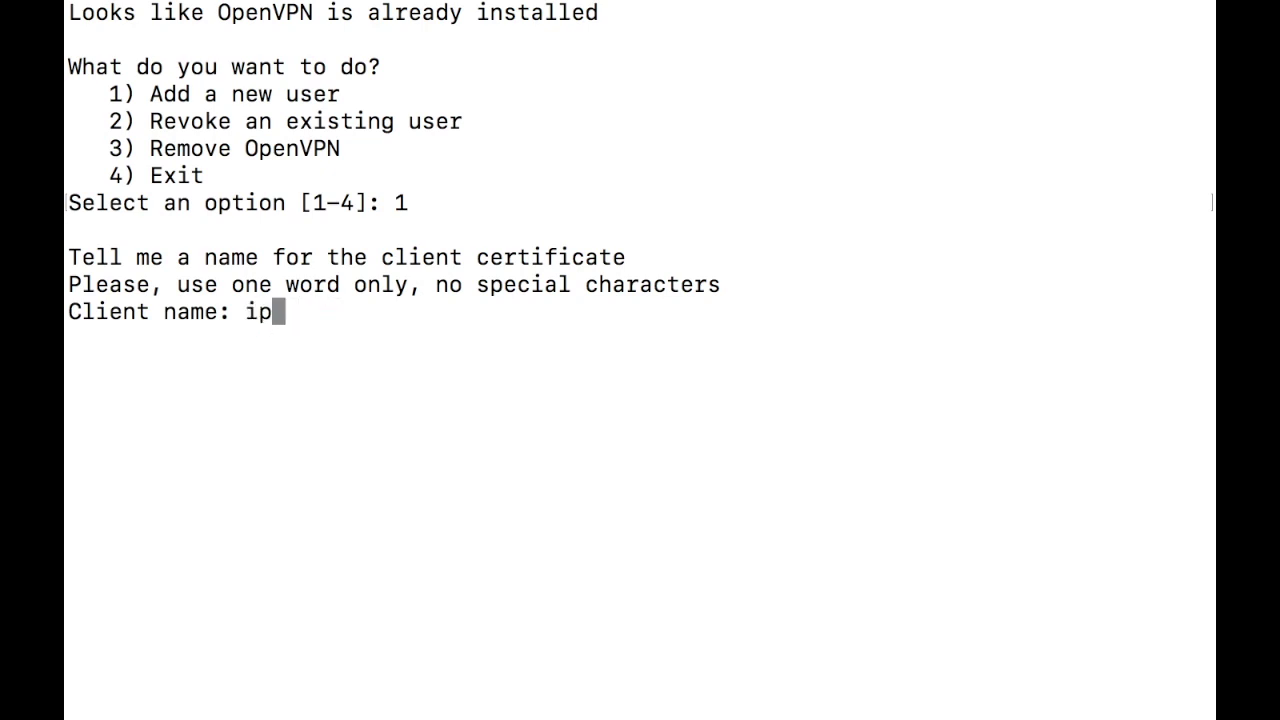
key(BackSpace)
key(BackSpace)
key(BackSpace)
key(BackSpace)
key(BackSpace)
key(BackSpace)
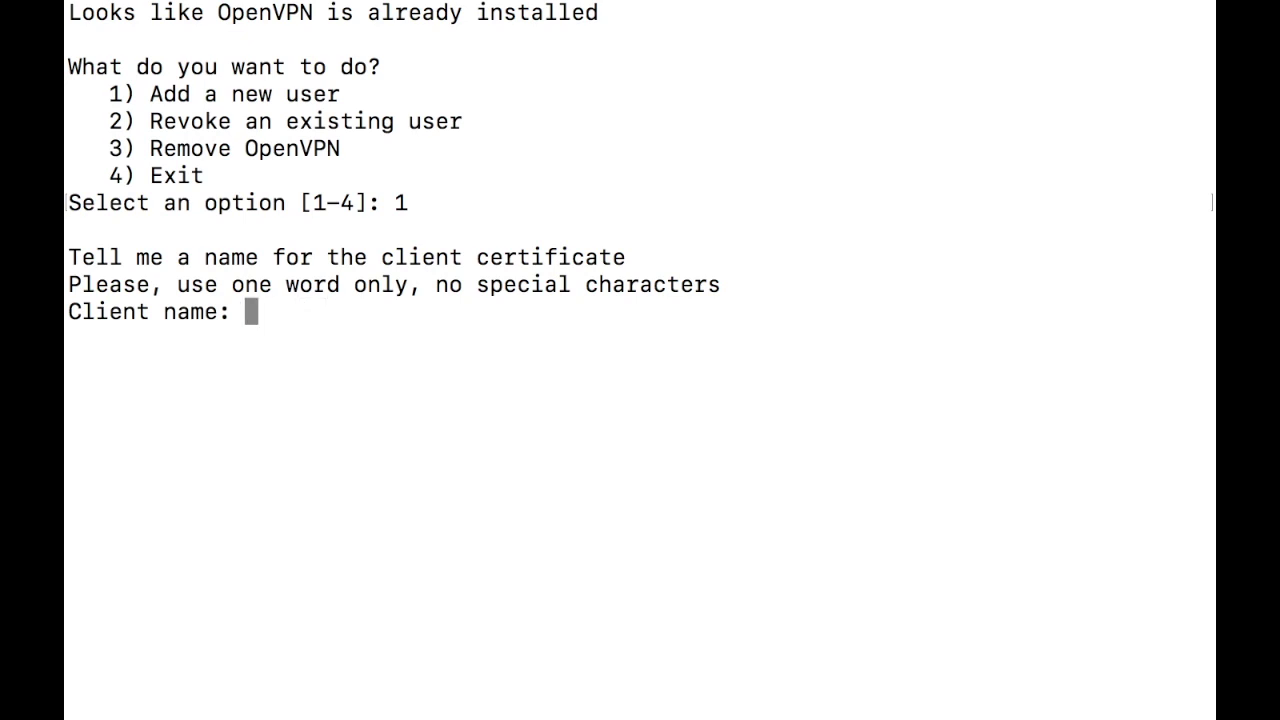
text(dad)
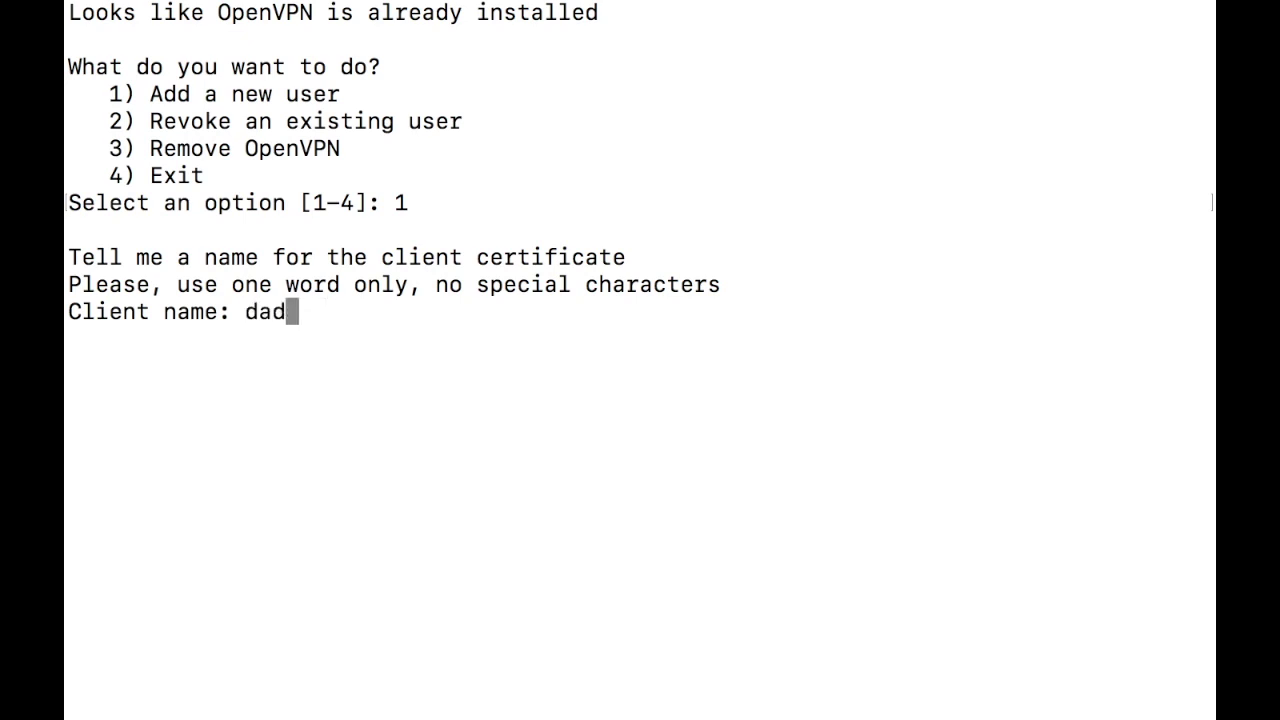
key(BackSpace)
key(BackSpace)
key(BackSpace)
text(mom)
key(Return)
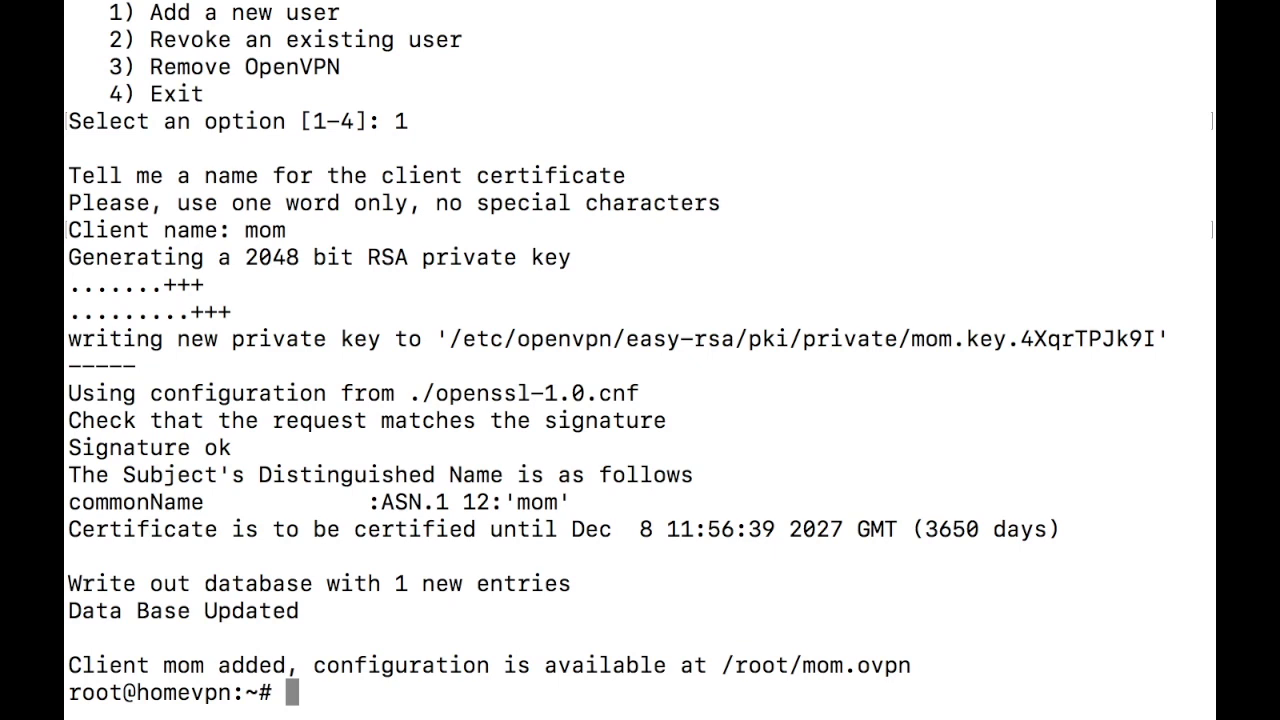
Step: List root's home folder to confirm mom.ovpn sits beside homevpn.ovpn
text(ls)
key(Return)
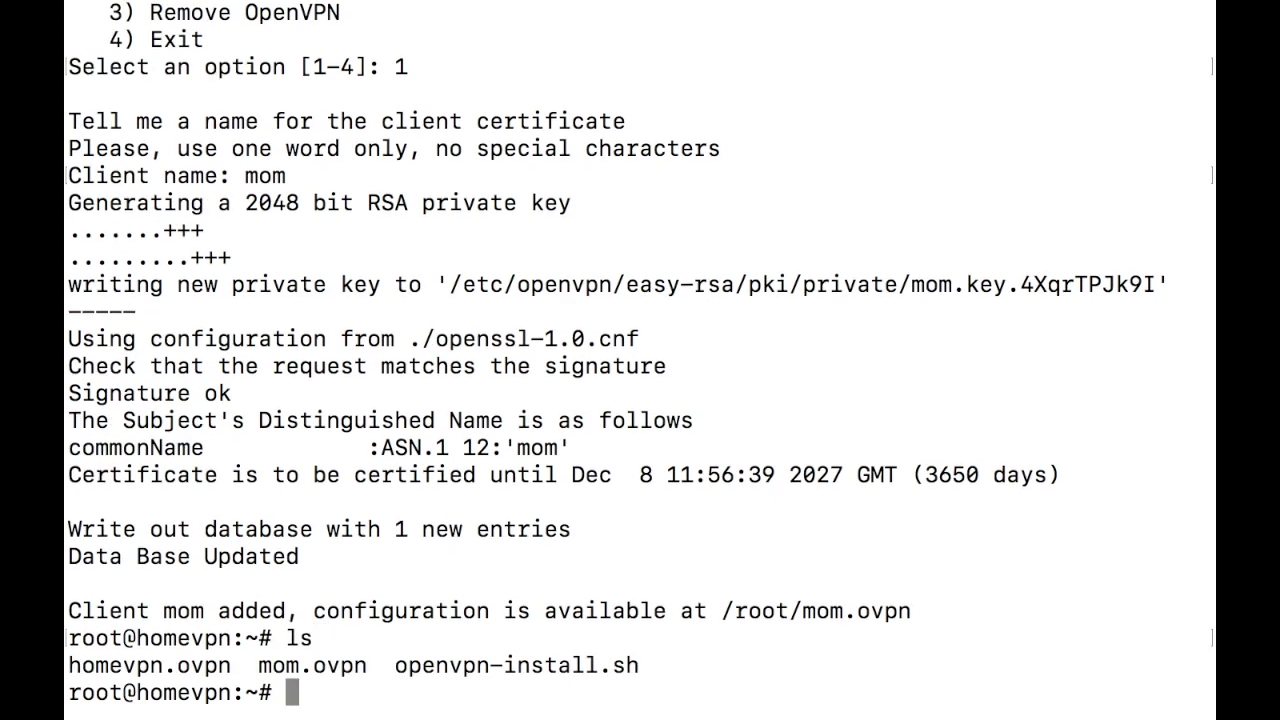
drag(257, 666, 369, 669)
click(369, 669)
text(bash)
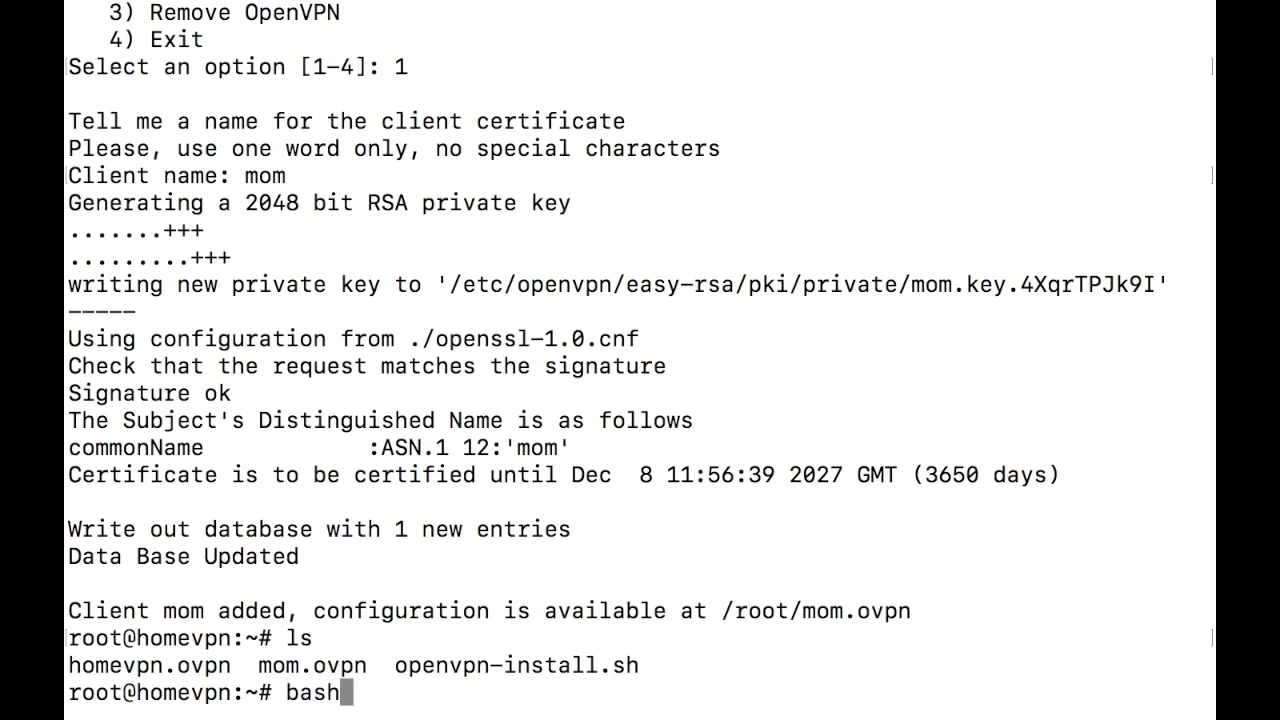
text( op)
Step: Run openvpn-install.sh, choose 2 to revoke a user, and revoke client 2, mom
key(Tab)
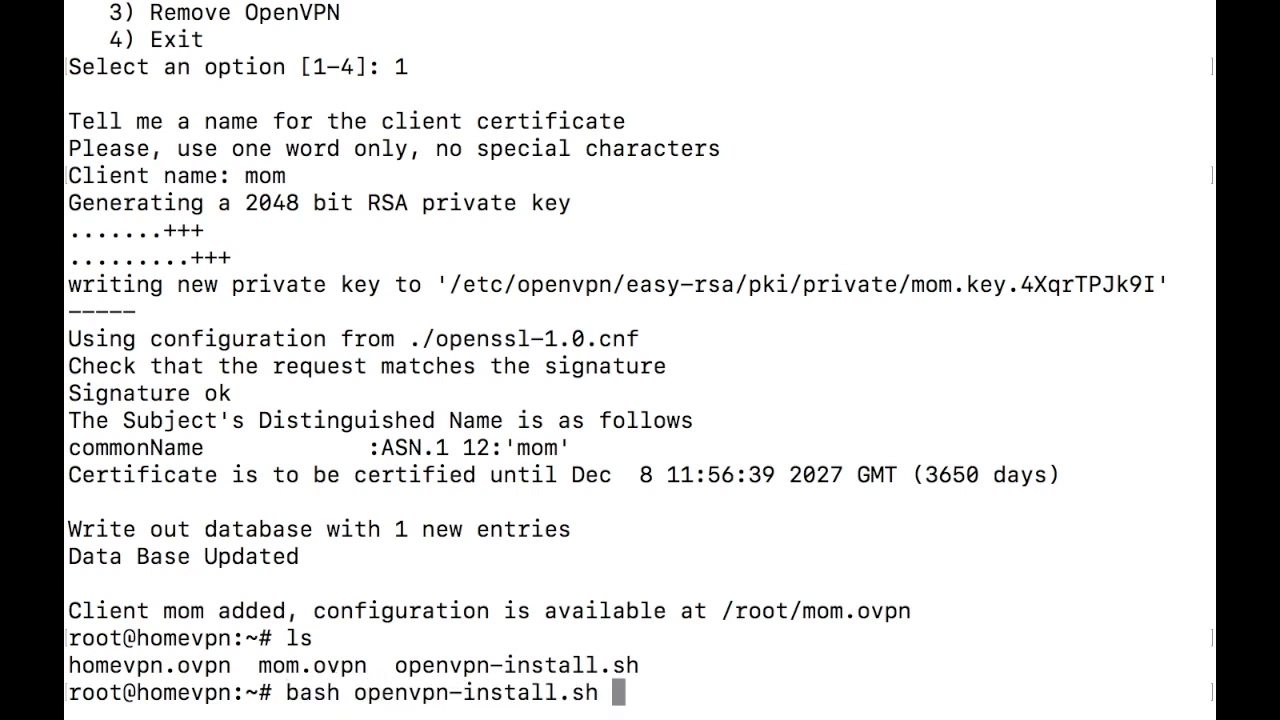
key(Return)
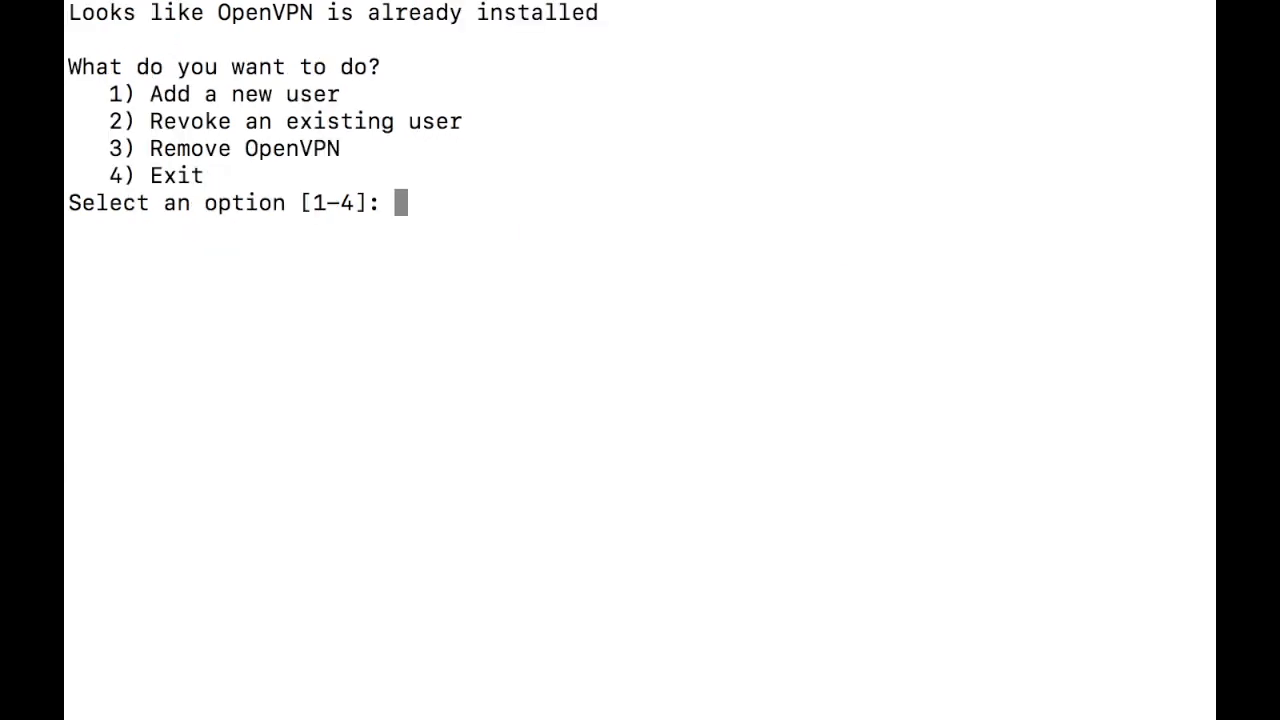
text(2)
key(Return)
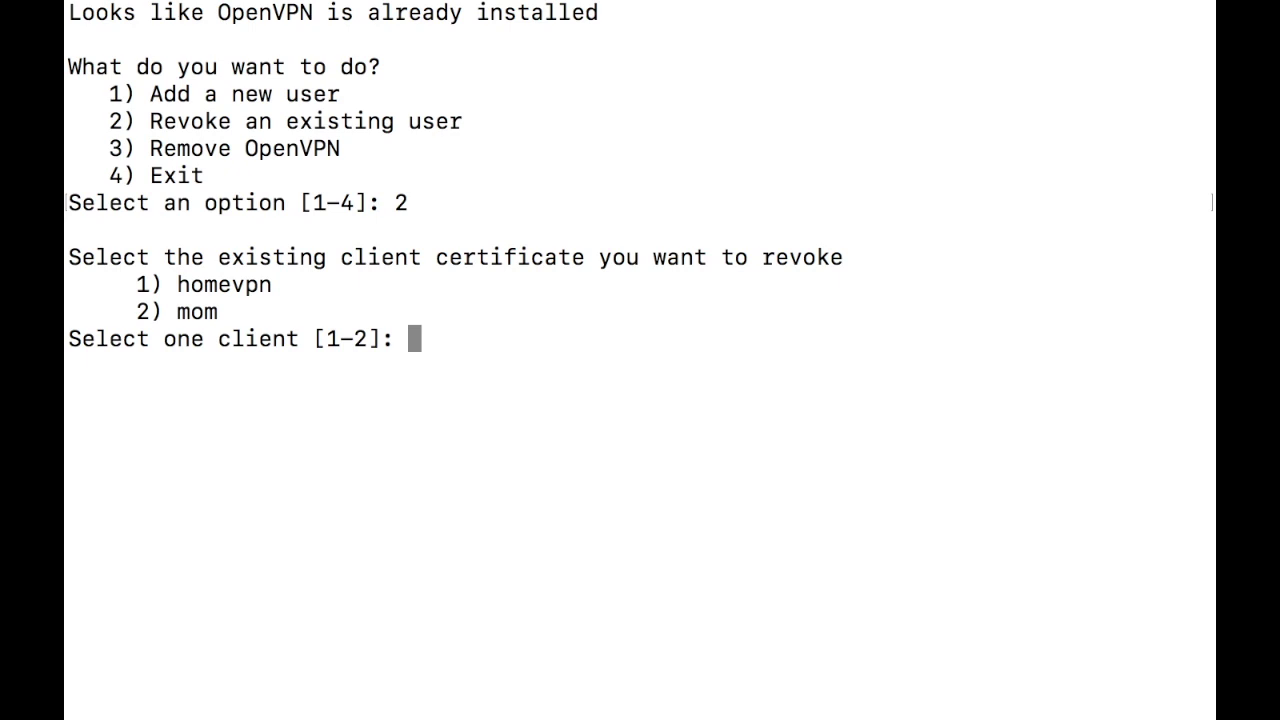
text(2)
key(Return)
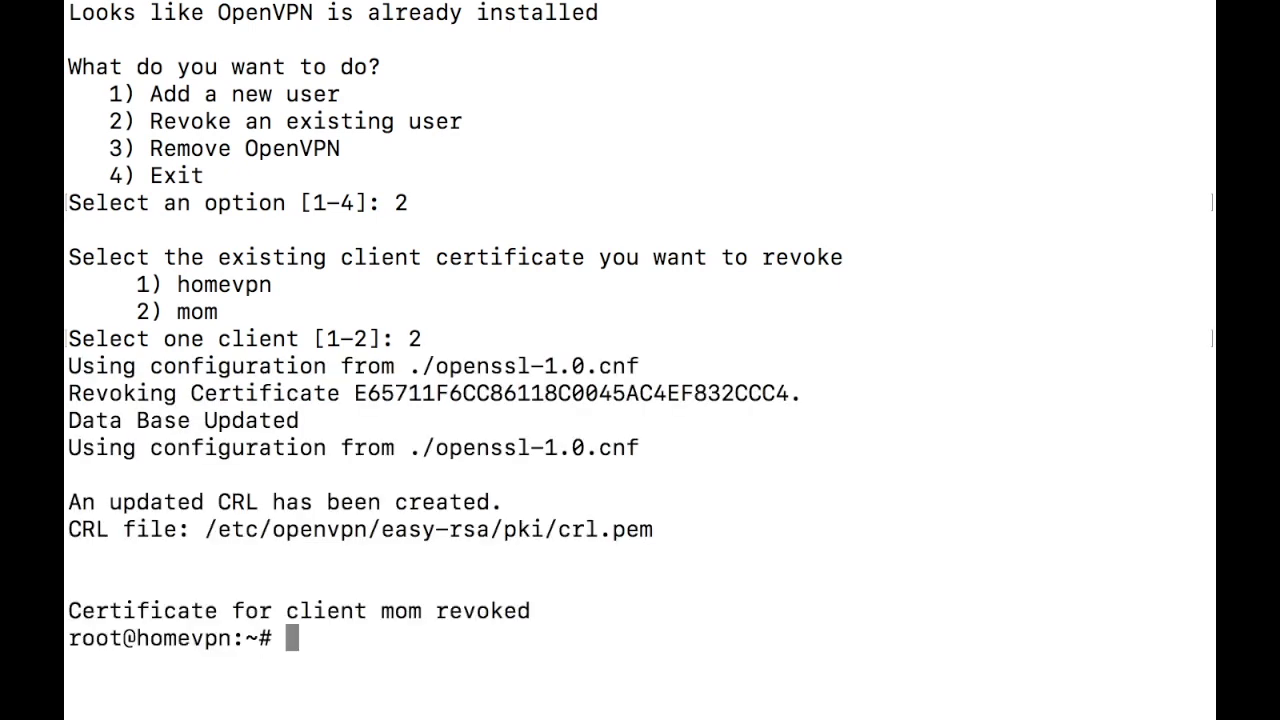